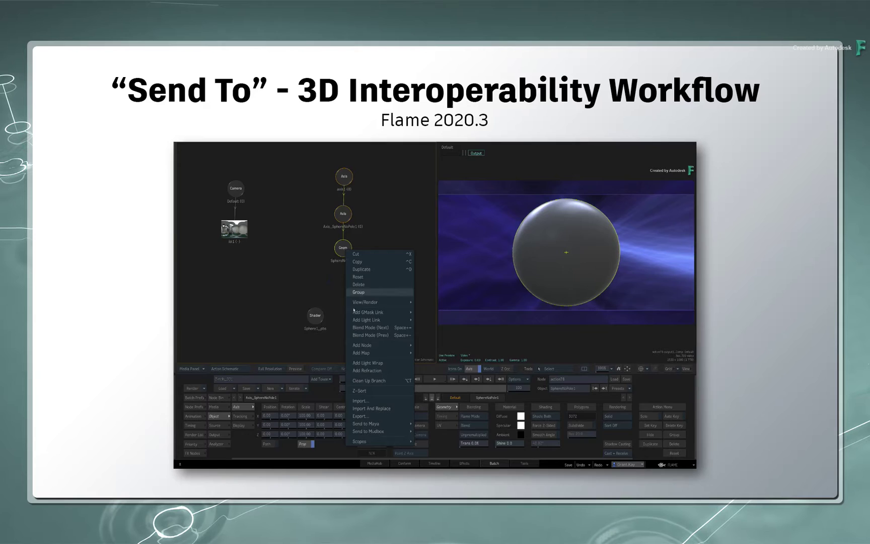
Show the Batch schematic with the Promo_Background_4 clip connected into the action78 Action node
mouse_move(393, 432)
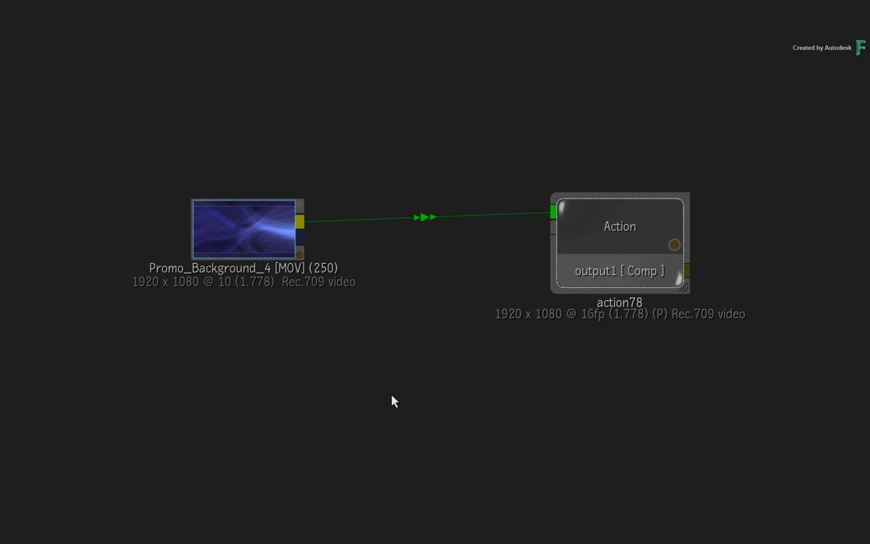
Open action78 in a 2-up layout, with its Camera and ibl1 schematic beside the Promo_Background_4 viewer
left_click_drag(583, 227, 577, 235)
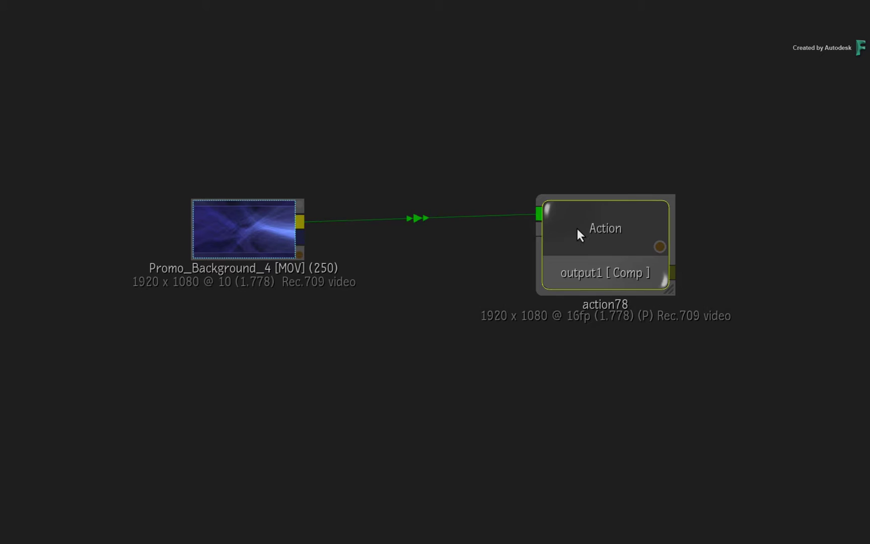
key("alt+2")
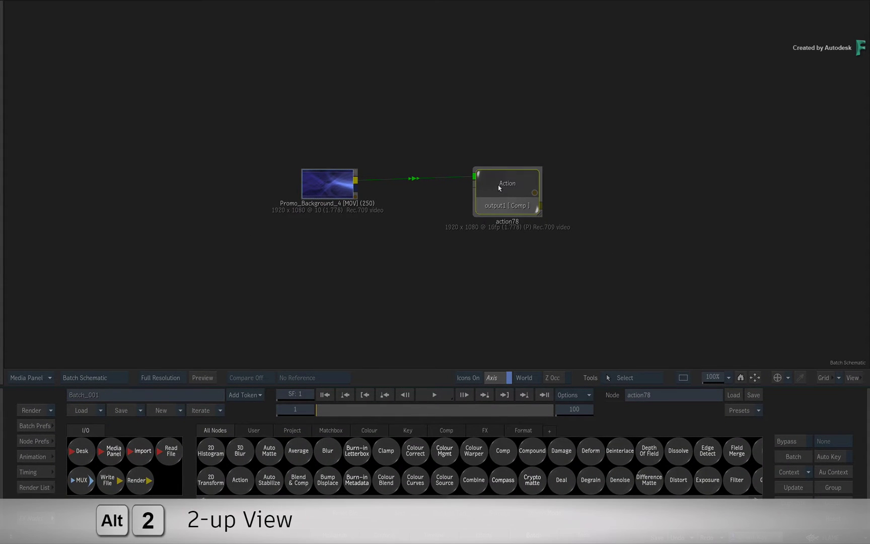
double_click(500, 191)
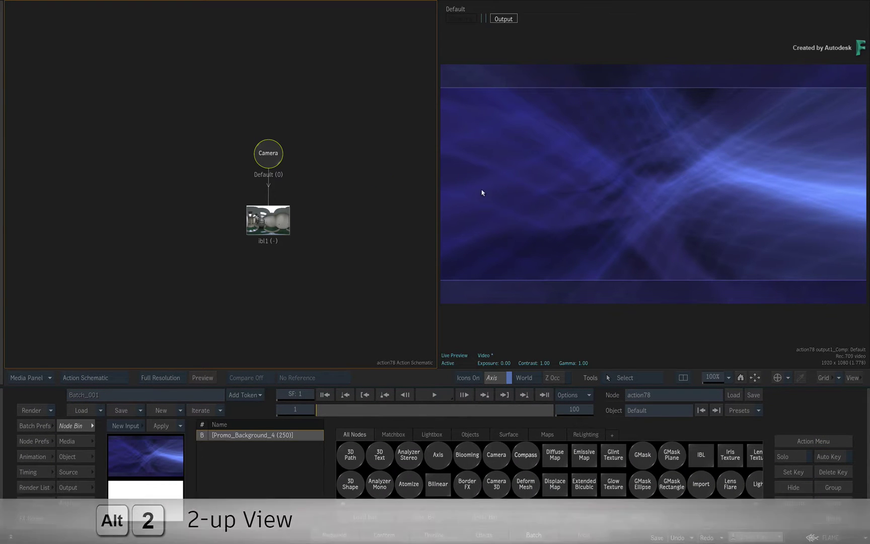
left_click_drag(247, 154, 92, 141)
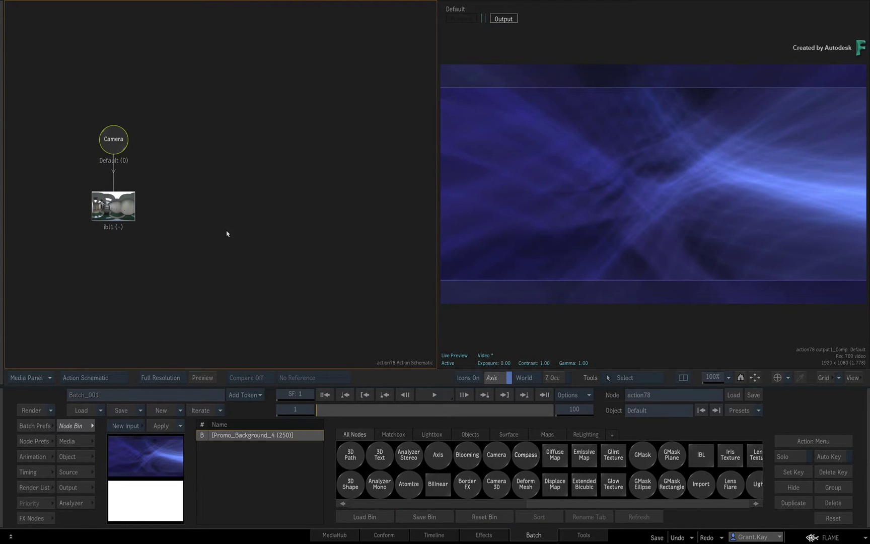
left_click_drag(223, 262, 219, 212)
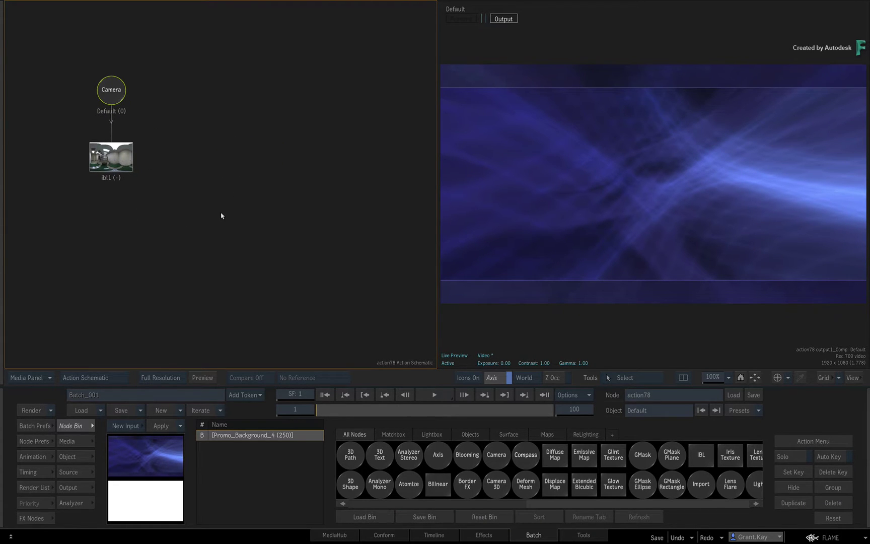
Import a model from models > FBX > PBS_TRIANGLES and select the SpherePole preset
right_click(217, 216)
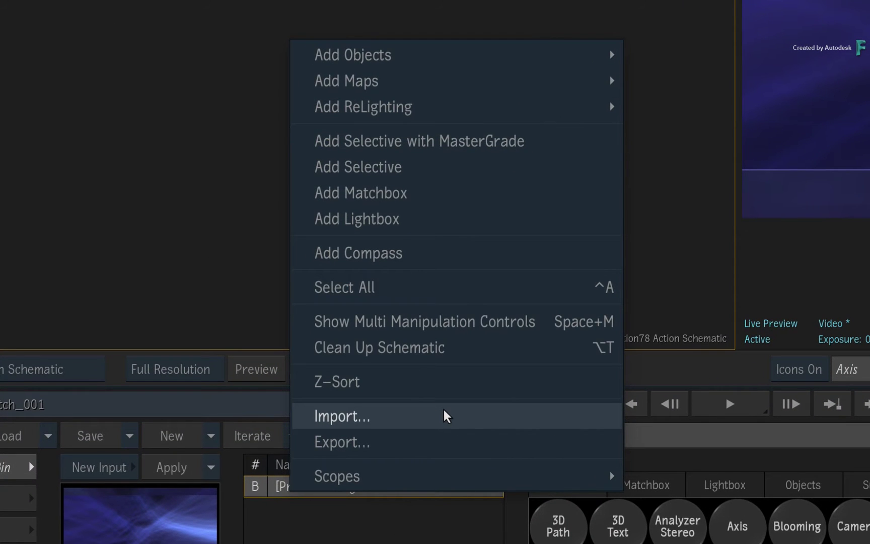
left_click(446, 416)
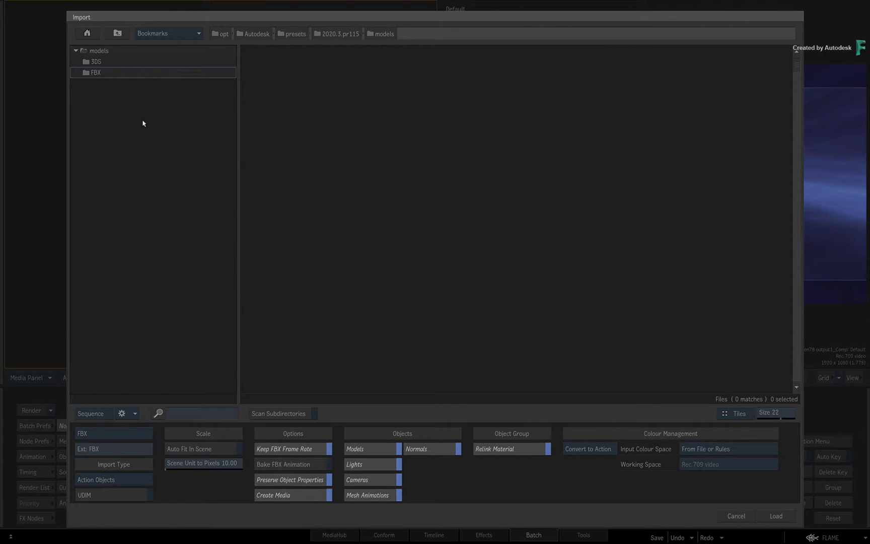
double_click(104, 77)
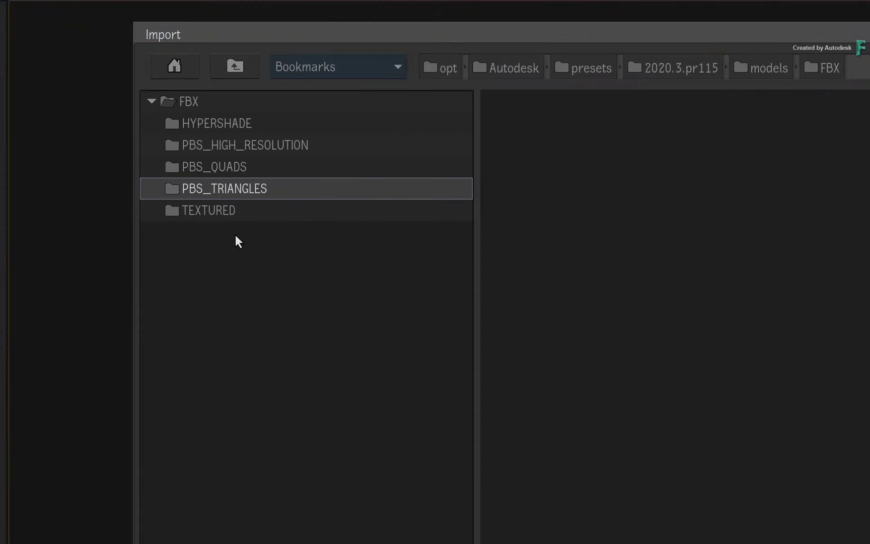
double_click(258, 187)
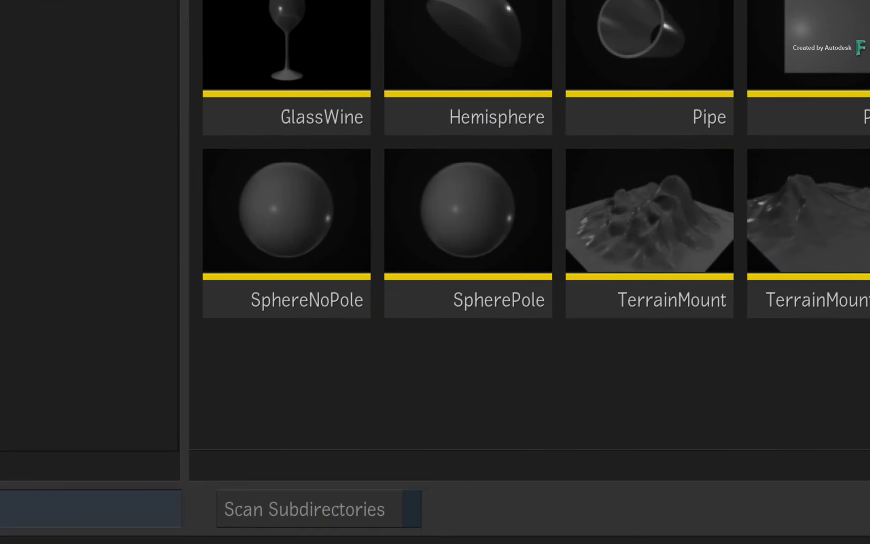
left_click(481, 222)
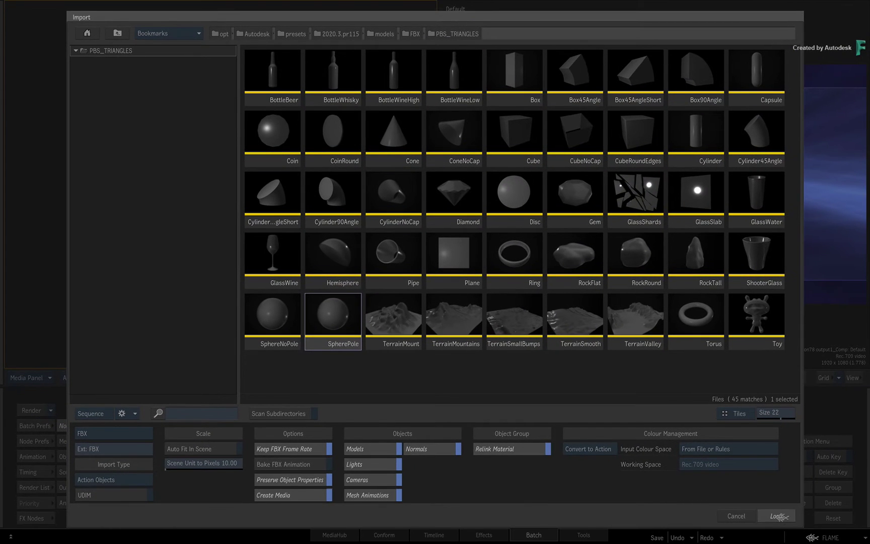
Load SpherePole and parent it under a new axis scaled to 284
left_click(781, 517)
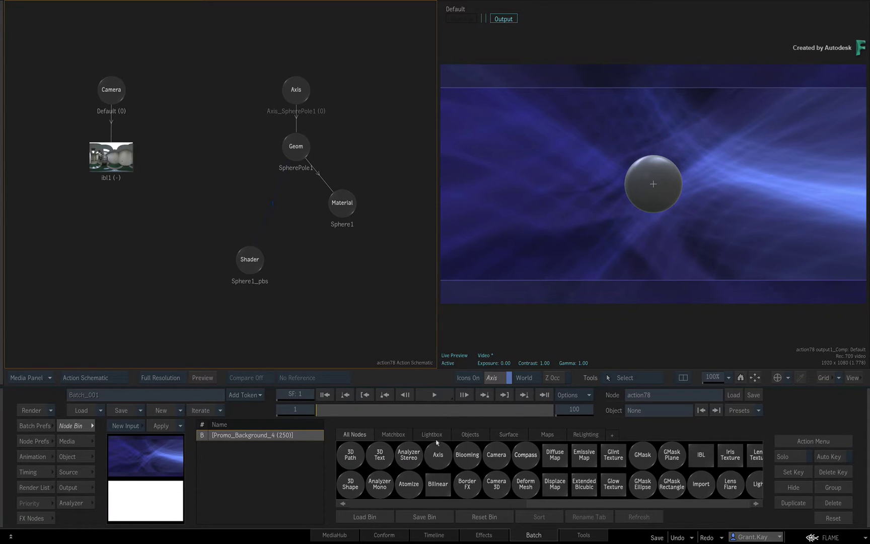
left_click_drag(435, 458, 301, 45)
double_click(297, 42)
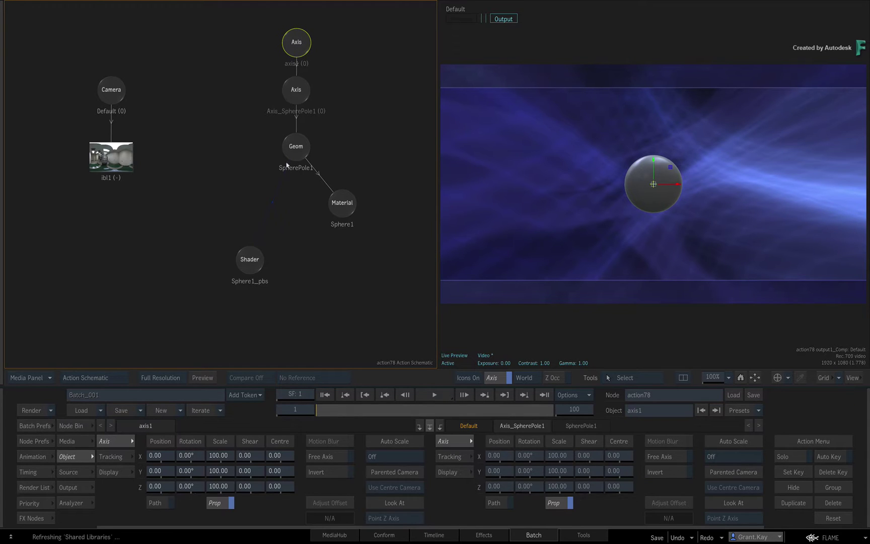
left_click_drag(224, 460, 302, 477)
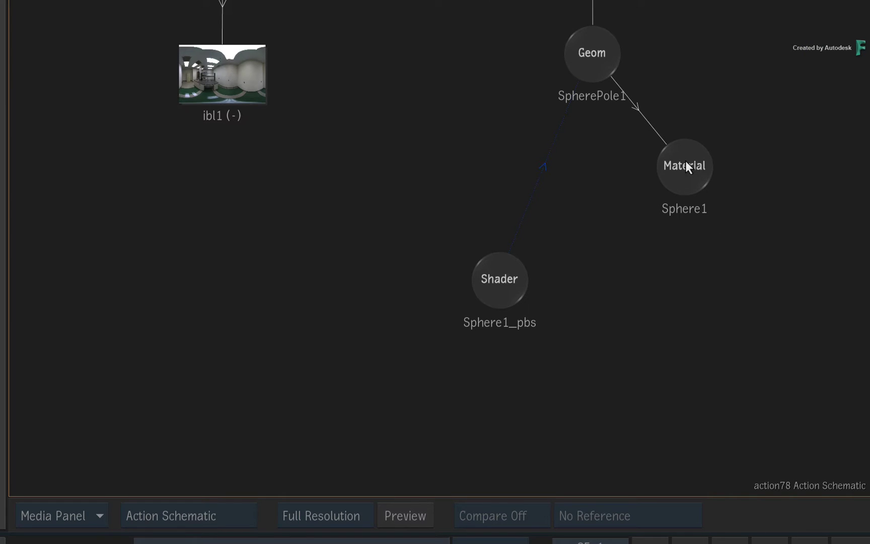
Delete the sphere's original Material and Shader nodes, leaving the SpherePole1 Geom node selected
left_click_drag(685, 170, 529, 365)
key("Delete")
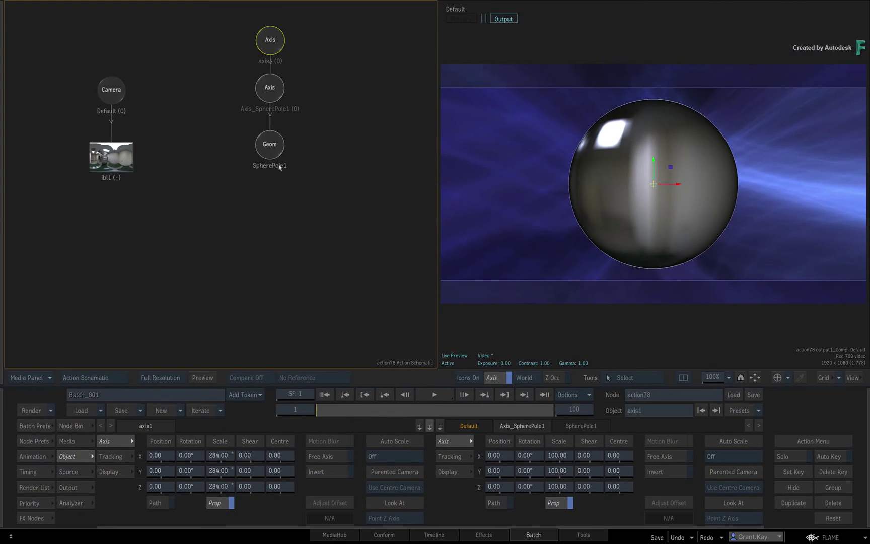
left_click(270, 150)
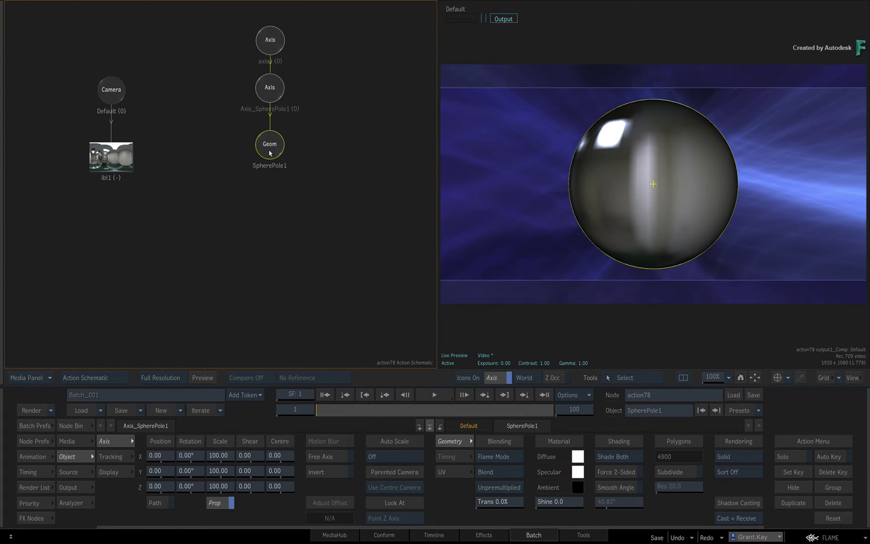
Add a Substance PBR map to the sphere using the yellow Metal chipped paint preset
right_click(270, 153)
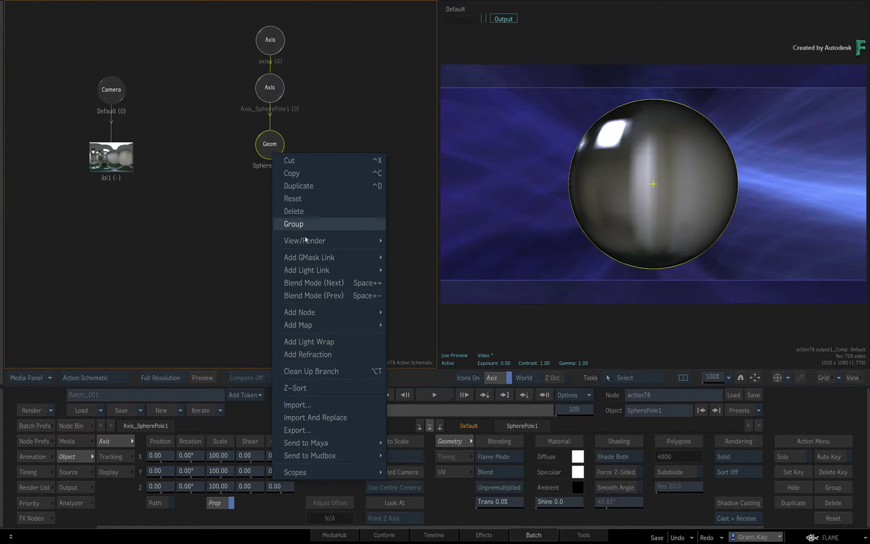
mouse_move(353, 325)
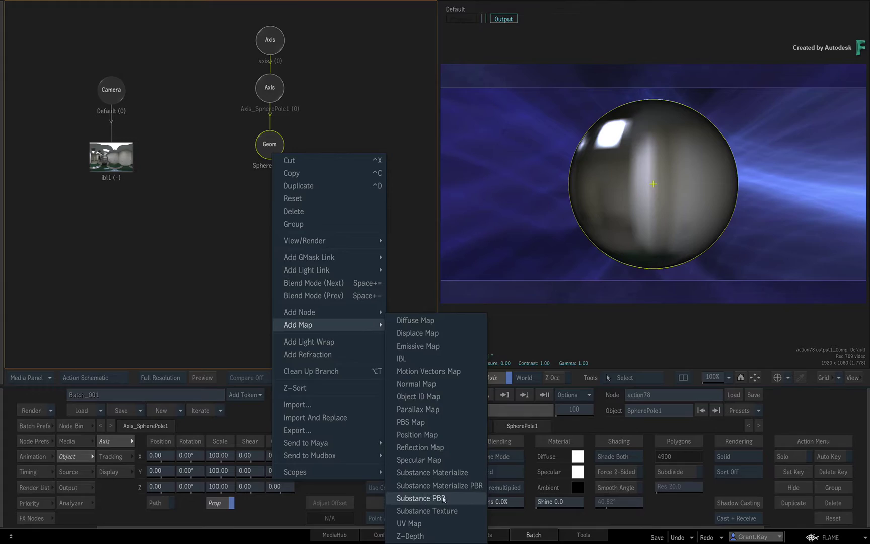
left_click(423, 497)
left_click(274, 413)
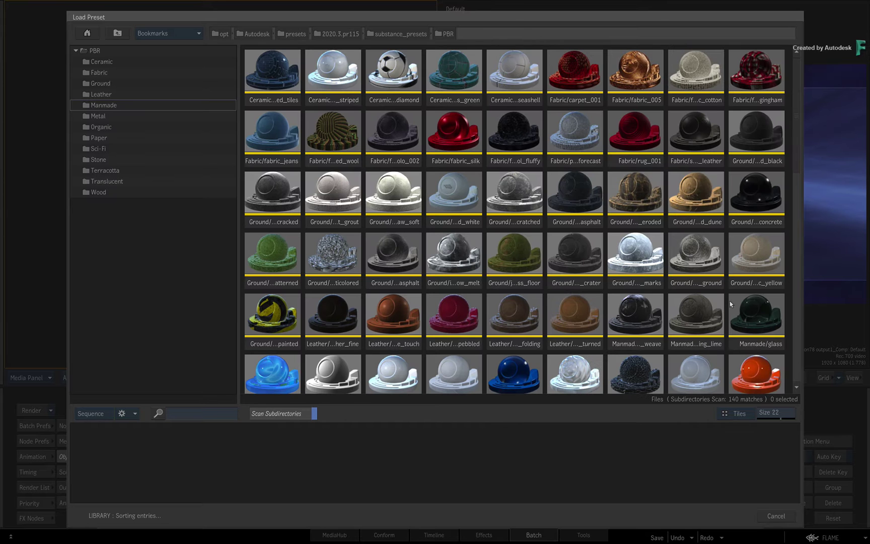
left_click_drag(796, 172, 793, 282)
left_click(453, 287)
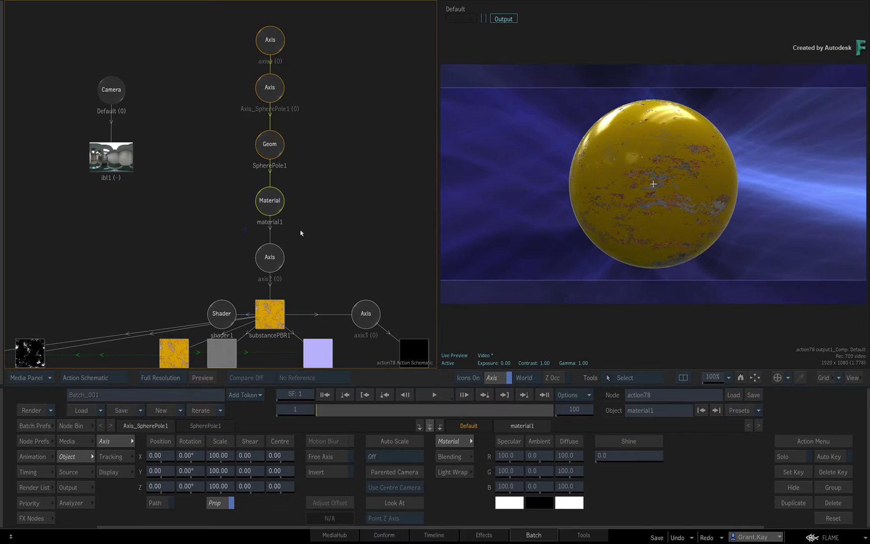
Set the axis2 texture axis Scale X, Y and Z to 10
left_click(272, 258)
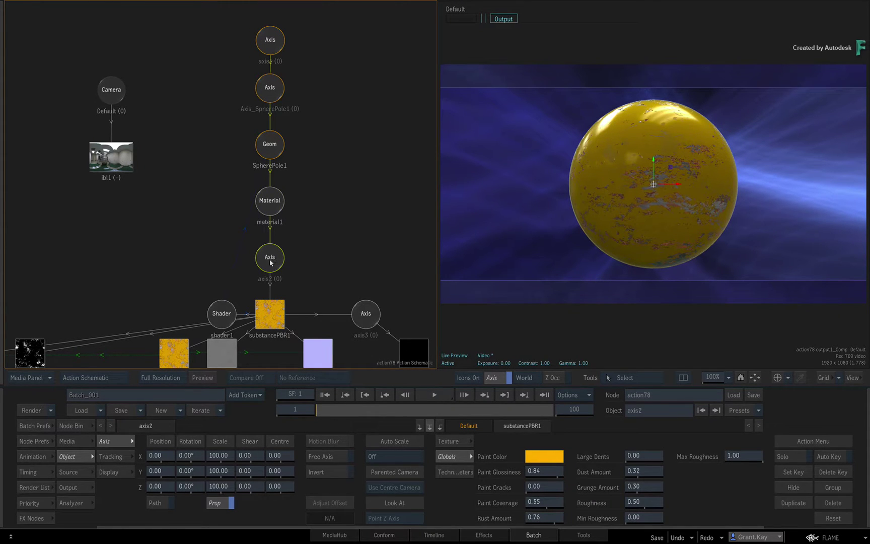
left_click_drag(229, 457, 199, 456)
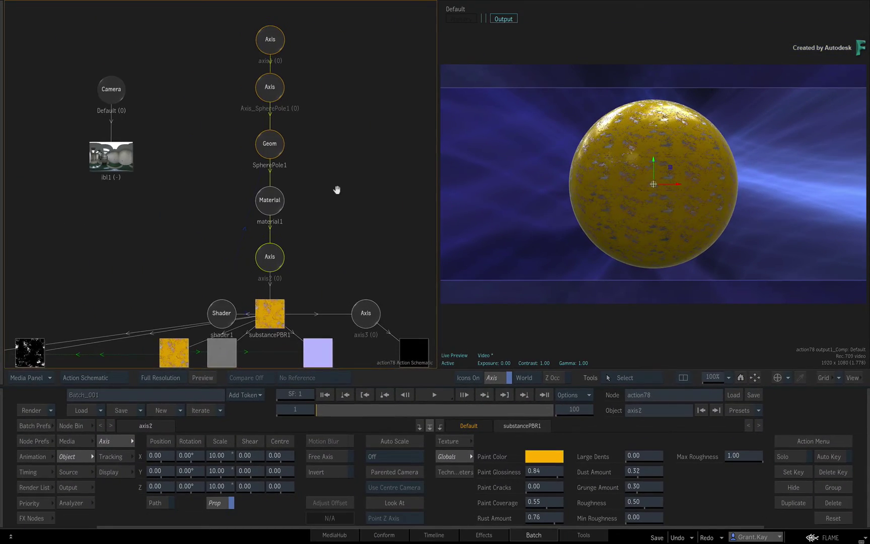
left_click_drag(338, 188, 336, 169)
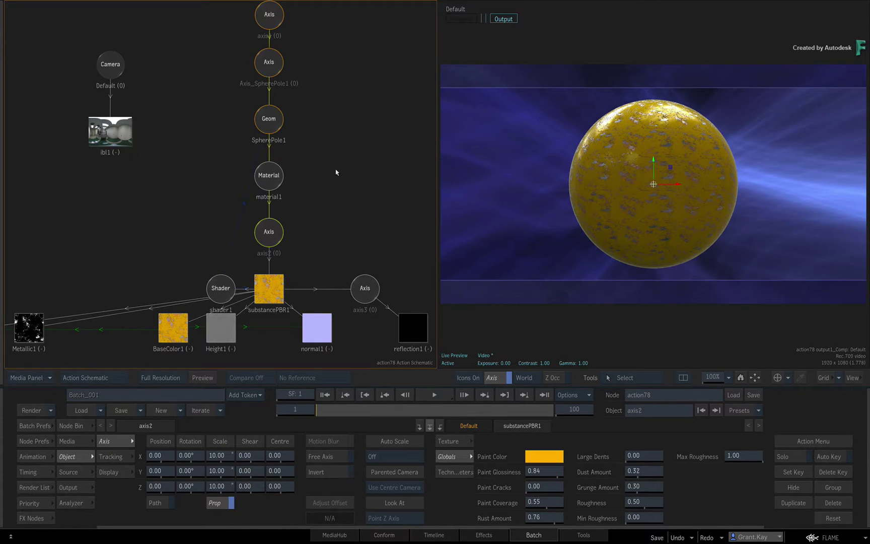
Send the SpherePole1 geometry to Mudbox with Send Selected as New Scene
left_click(269, 120)
right_click(270, 120)
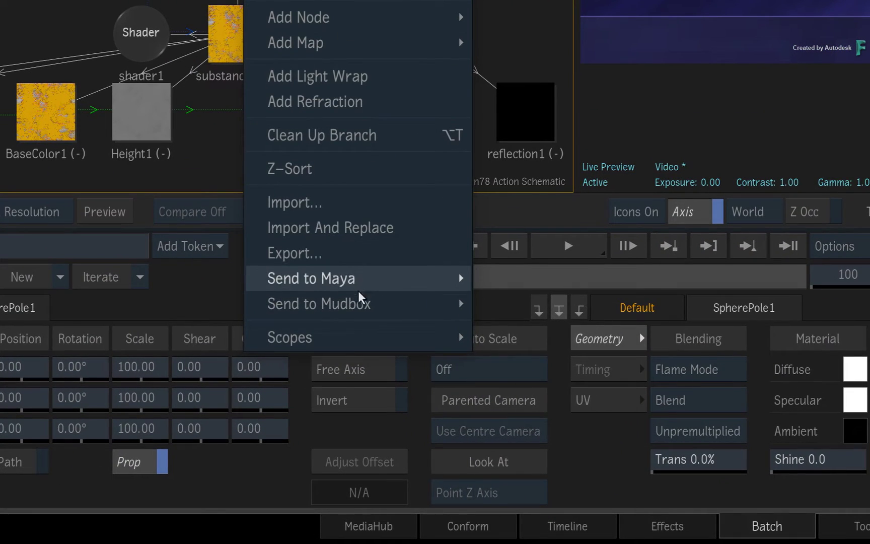
mouse_move(336, 410)
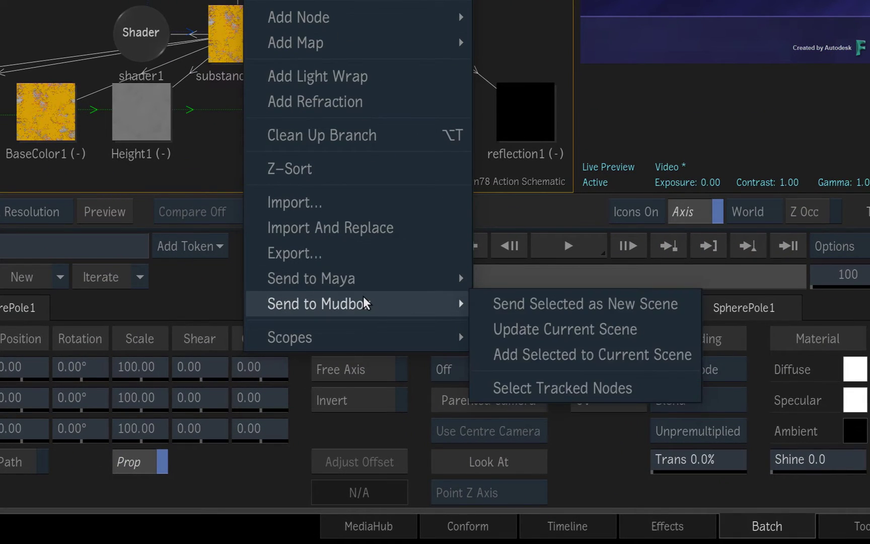
left_click(484, 304)
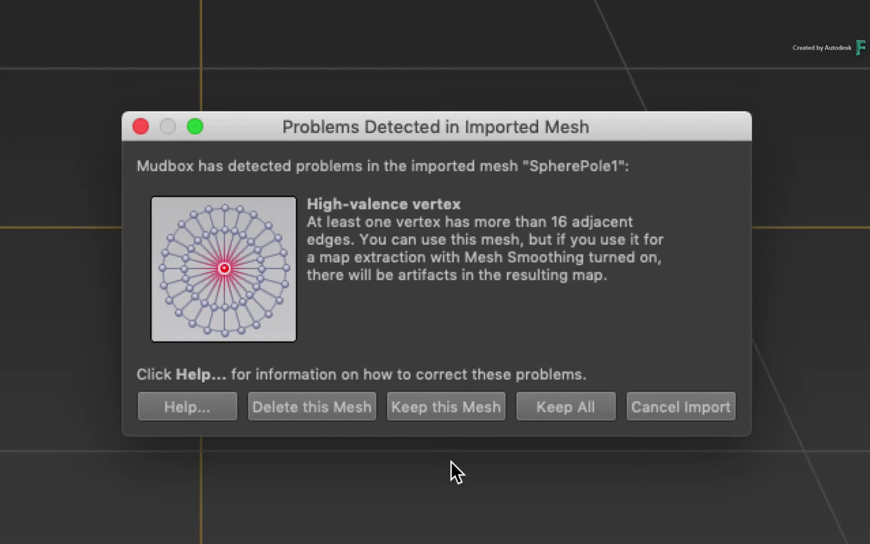
Choose Keep this Mesh in the Problems Detected in Imported Mesh warning
left_click(449, 410)
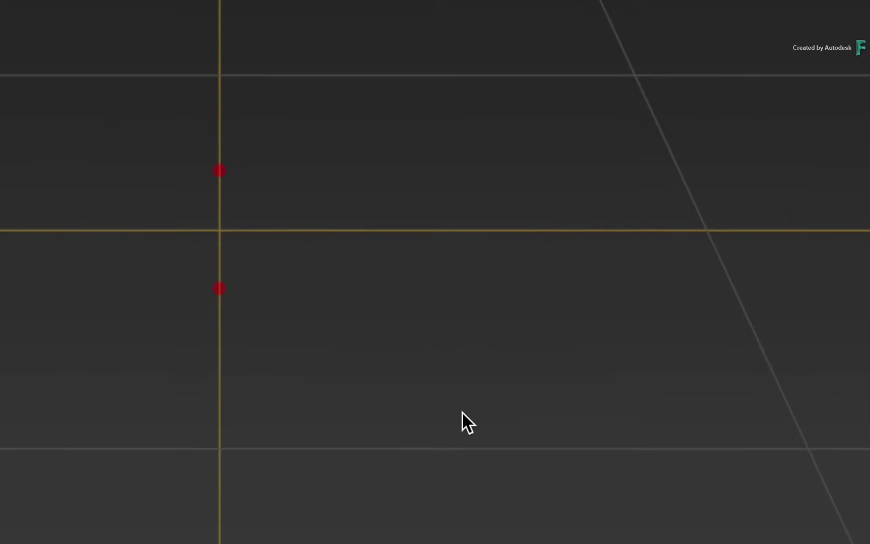
Frame the SpherePole1 mesh and tumble around it to inspect the top pole
key("f")
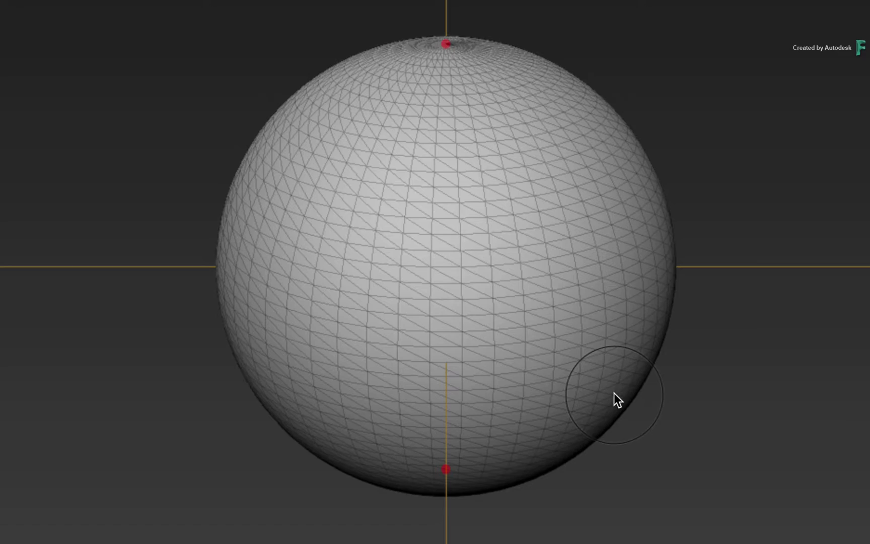
mouse_move(587, 229)
left_mouse_down()
mouse_move(520, 311)
mouse_move(471, 316)
mouse_move(361, 240)
mouse_move(356, 161)
mouse_move(380, 94)
mouse_move(389, 102)
left_mouse_up()
mouse_move(485, 80)
left_mouse_down()
mouse_move(467, 291)
mouse_move(446, 376)
left_mouse_up()
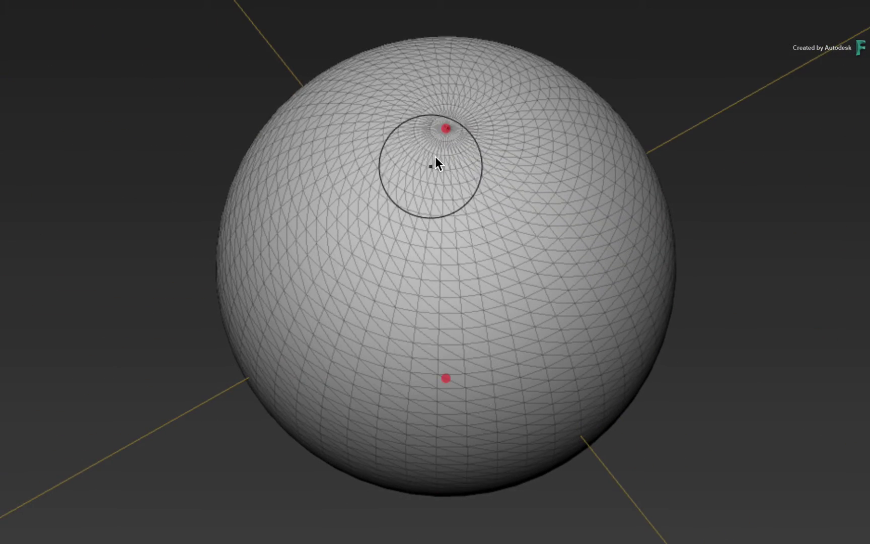
mouse_move(469, 292)
left_mouse_down()
mouse_move(440, 240)
mouse_move(413, 237)
mouse_move(423, 233)
left_mouse_up()
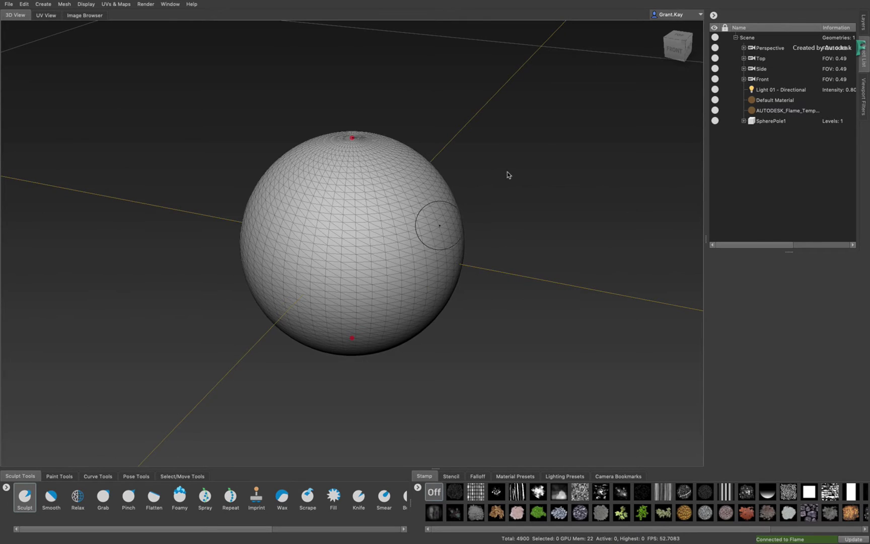
View the sphere from FRONT, show the Layers tab, and select the Sculpt tool
left_click(673, 45)
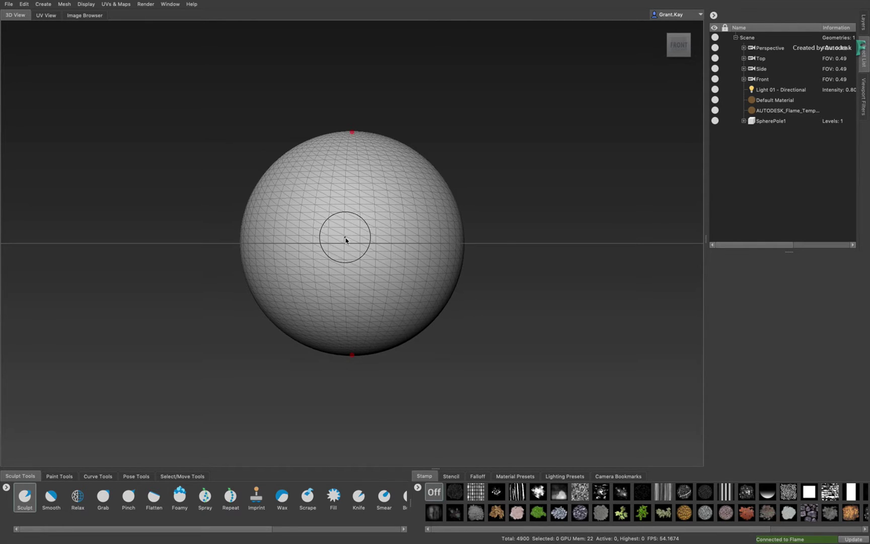
left_click(865, 21)
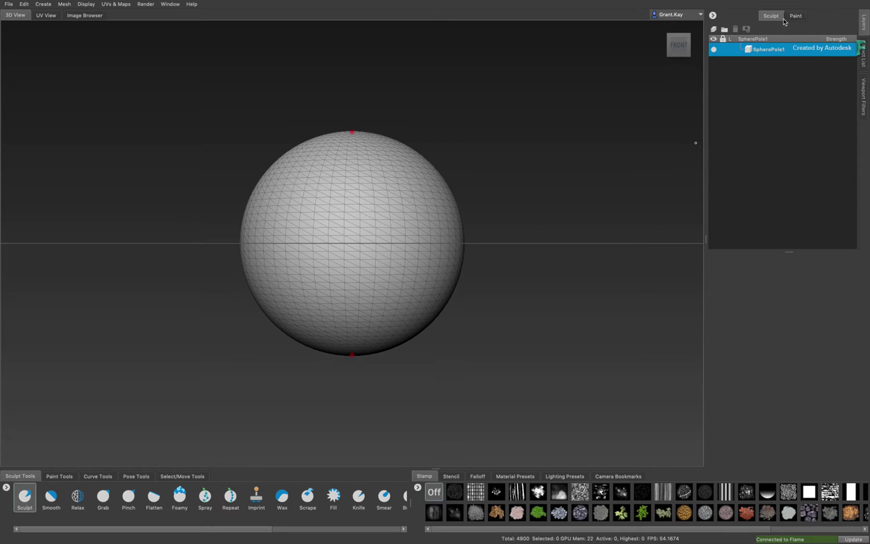
left_click(25, 497)
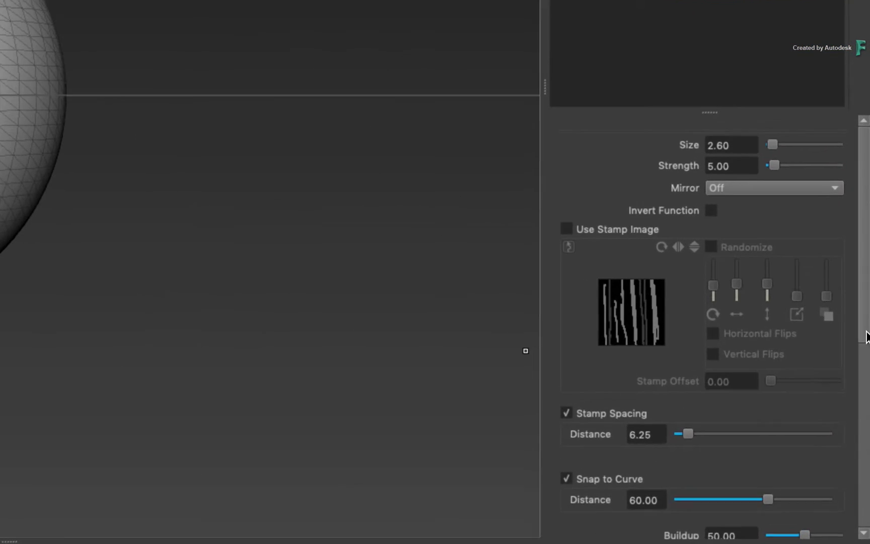
Enable Tessellate on the Sculpt brush and set its size to 1.52 and strength 3.06
mouse_move(866, 361)
left_mouse_down()
mouse_move(866, 443)
mouse_move(832, 451)
left_mouse_up()
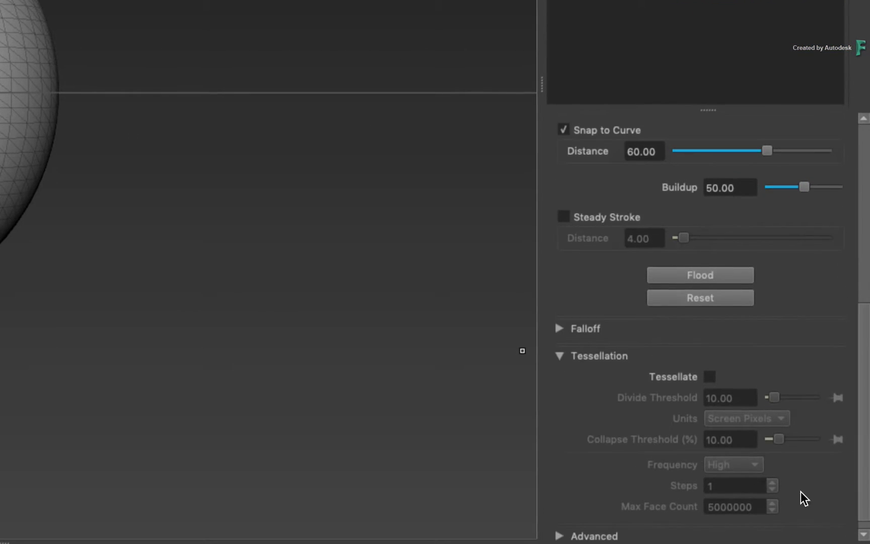
left_click(711, 377)
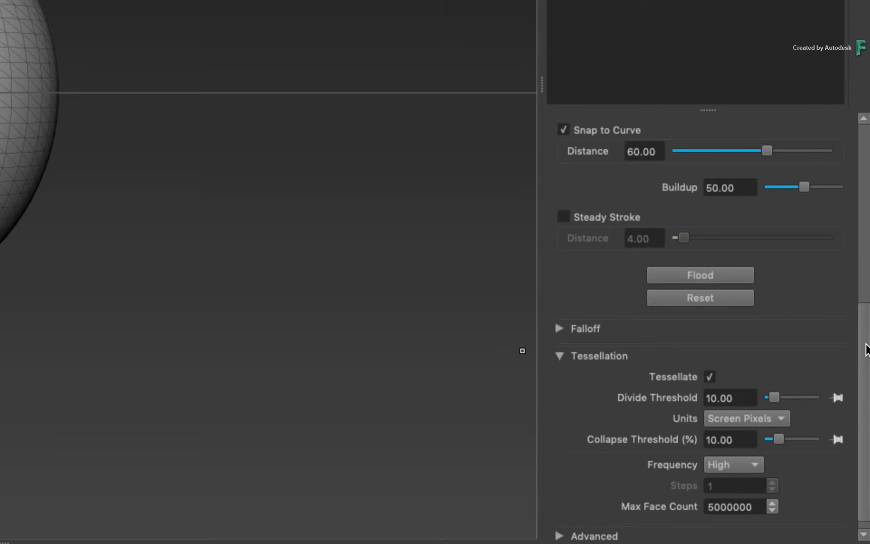
scroll(866, 350, "down", 1)
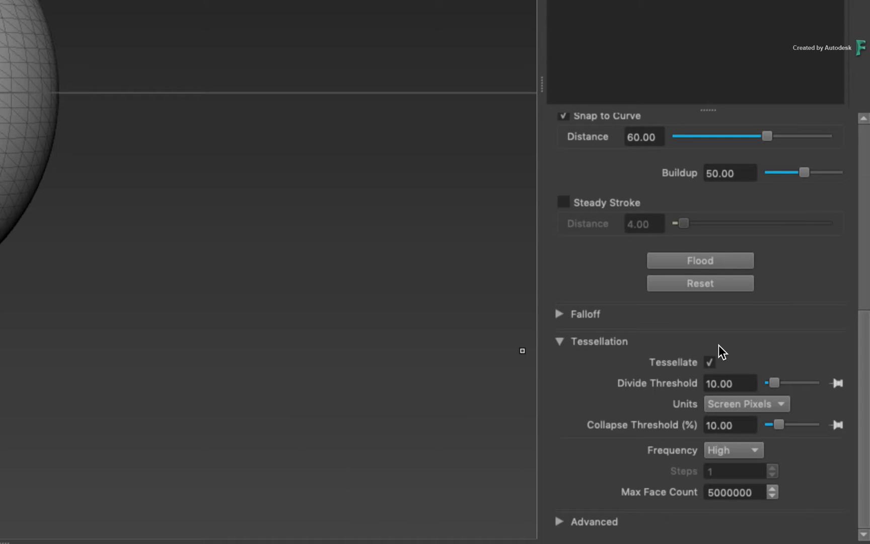
left_click_drag(868, 381, 868, 186)
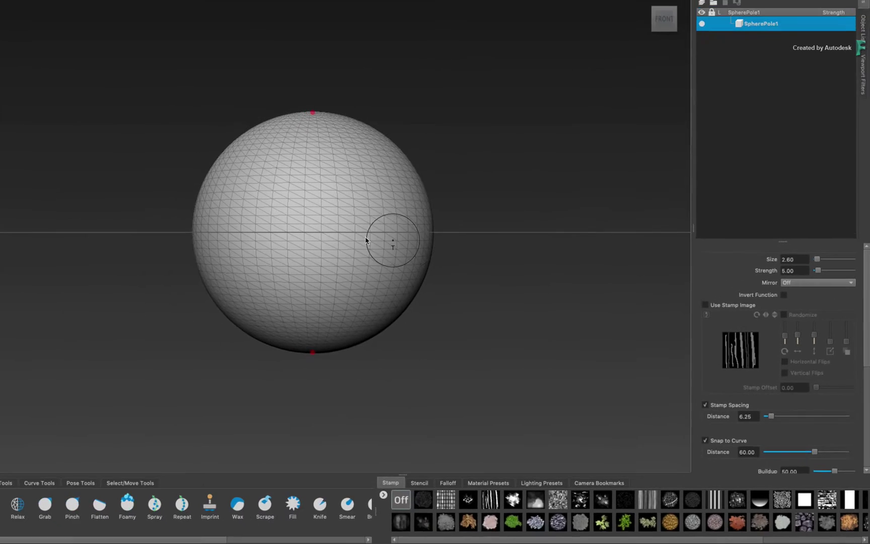
key("b")
left_click_drag(375, 253, 354, 196)
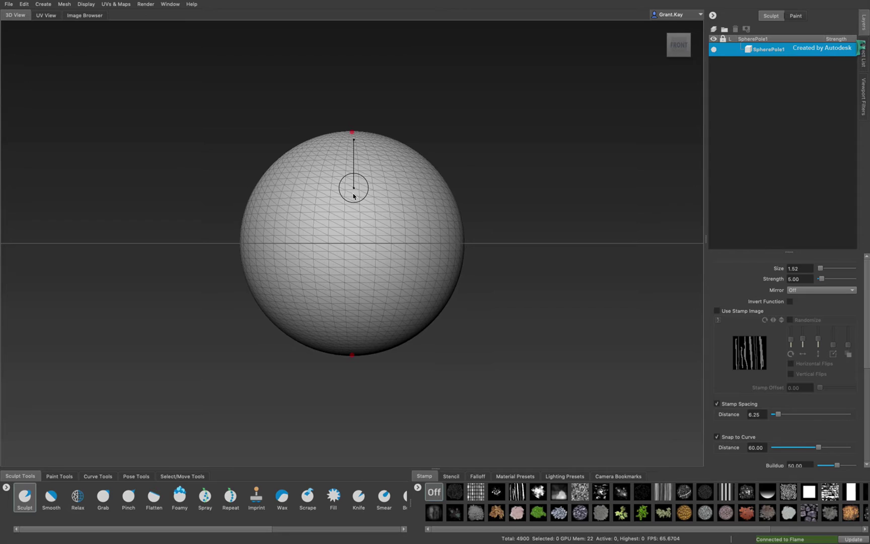
left_click_drag(353, 196, 350, 213)
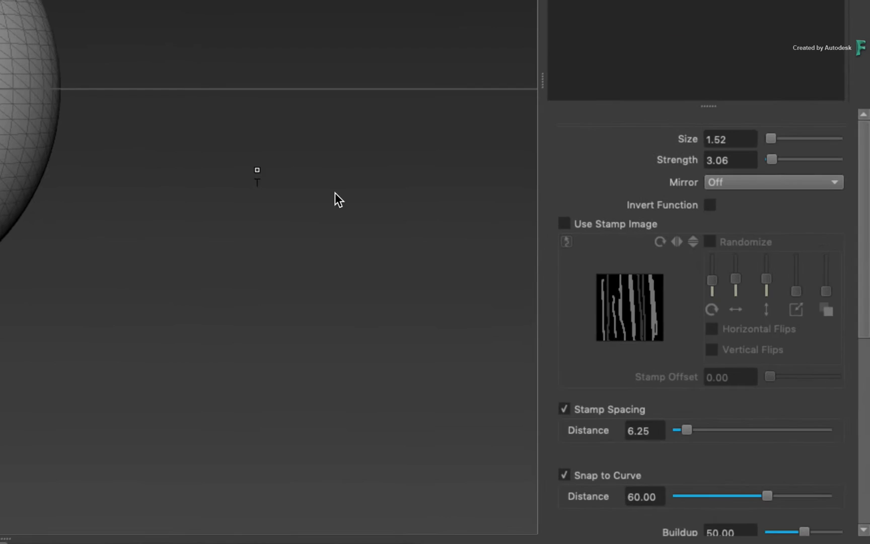
Set Mirror to X, invert the brush, and carve two mirrored eye hollows into SpherePole1
left_click(713, 183)
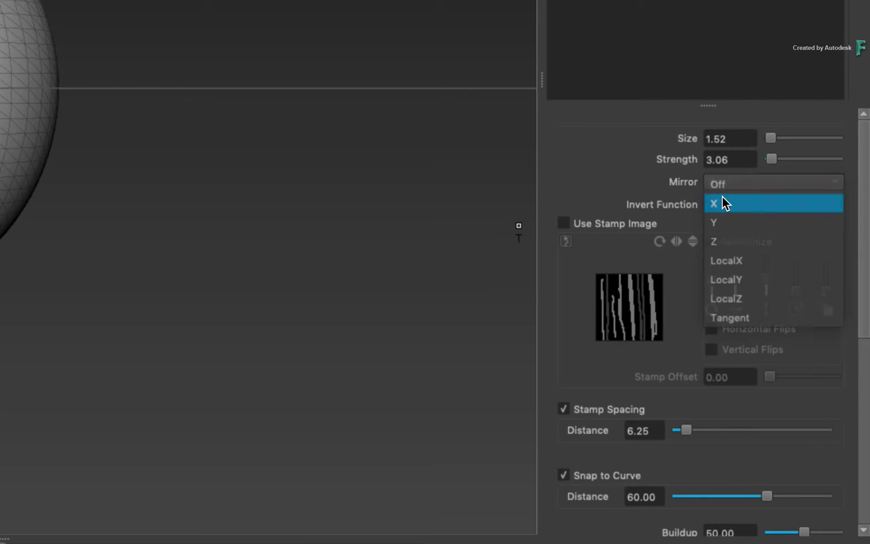
left_click(722, 196)
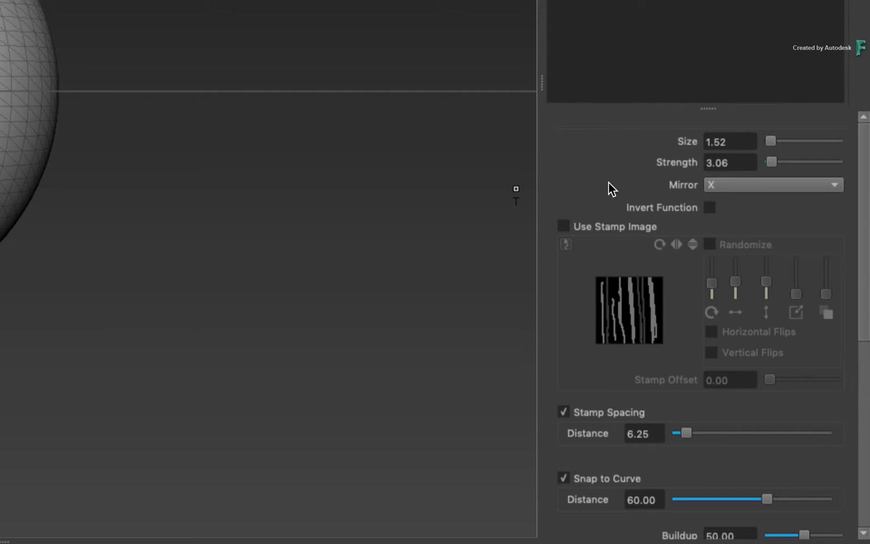
left_click(709, 209)
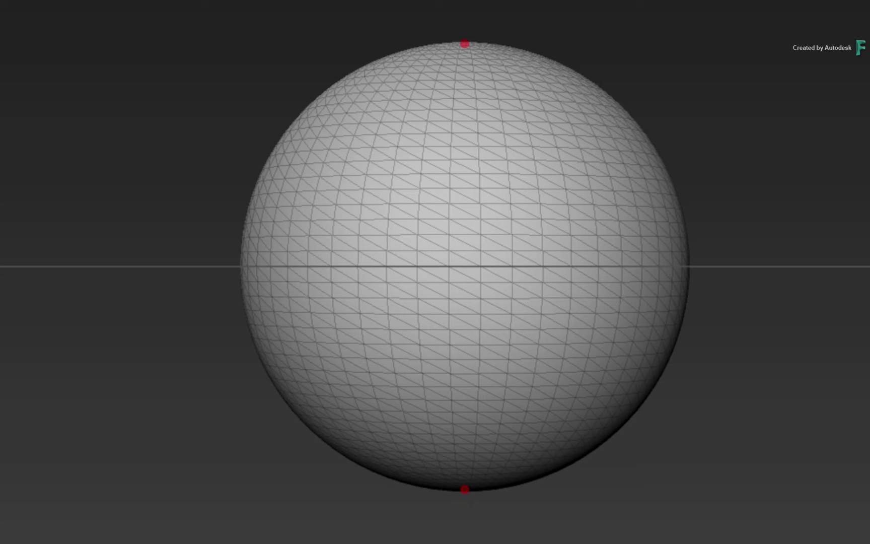
mouse_move(548, 149)
left_mouse_down()
mouse_move(514, 152)
mouse_move(541, 149)
mouse_move(516, 225)
mouse_move(596, 226)
mouse_move(541, 156)
mouse_move(537, 206)
mouse_move(561, 216)
mouse_move(535, 199)
mouse_move(516, 213)
mouse_move(538, 171)
mouse_move(535, 161)
left_mouse_up()
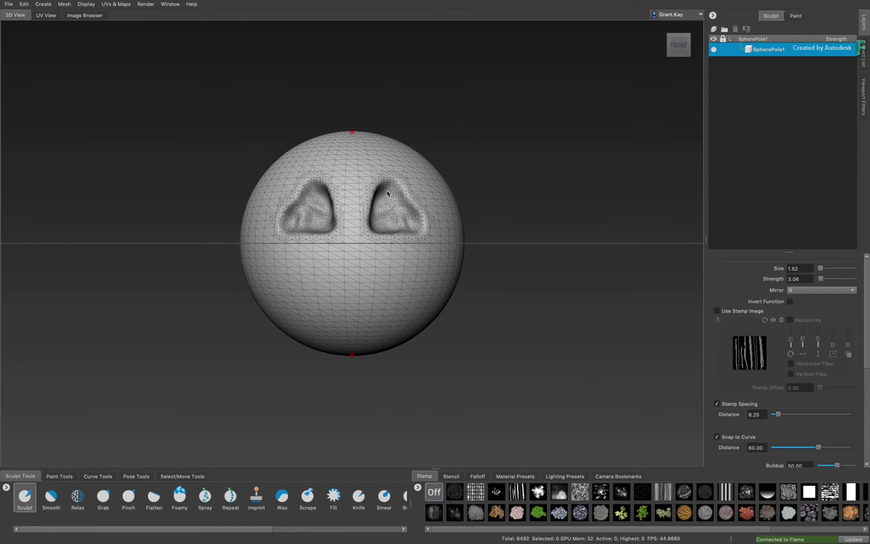
left_click_drag(386, 193, 406, 224)
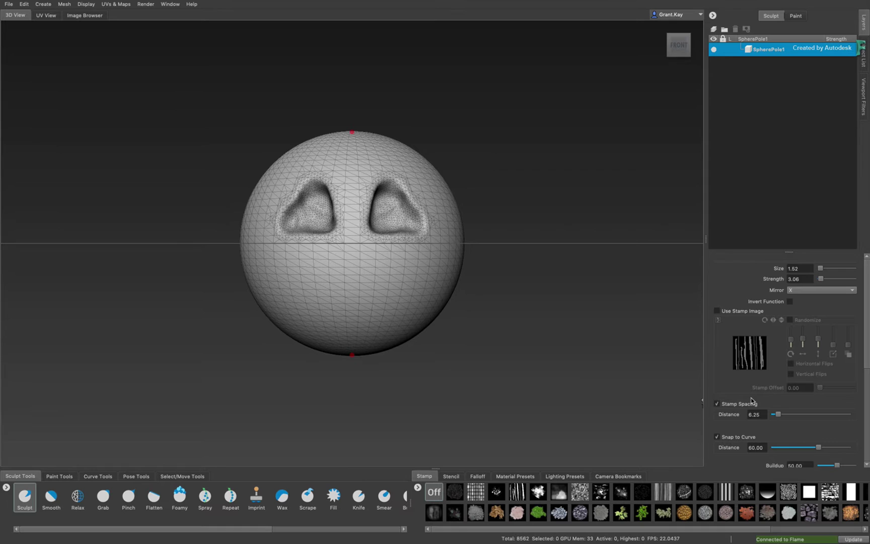
Set Mirror to Off and sculpt a round nose bump below the eyes
left_click(817, 290)
left_click(816, 283)
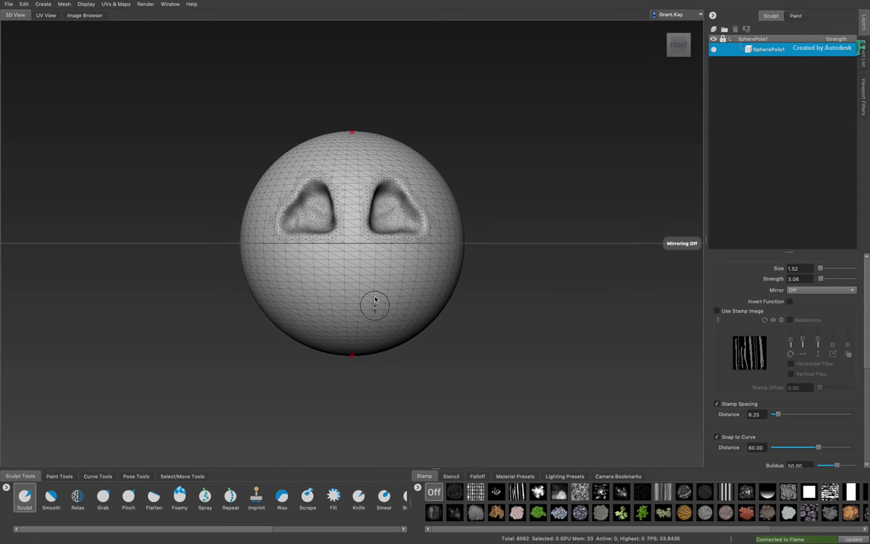
left_click_drag(354, 252, 353, 251)
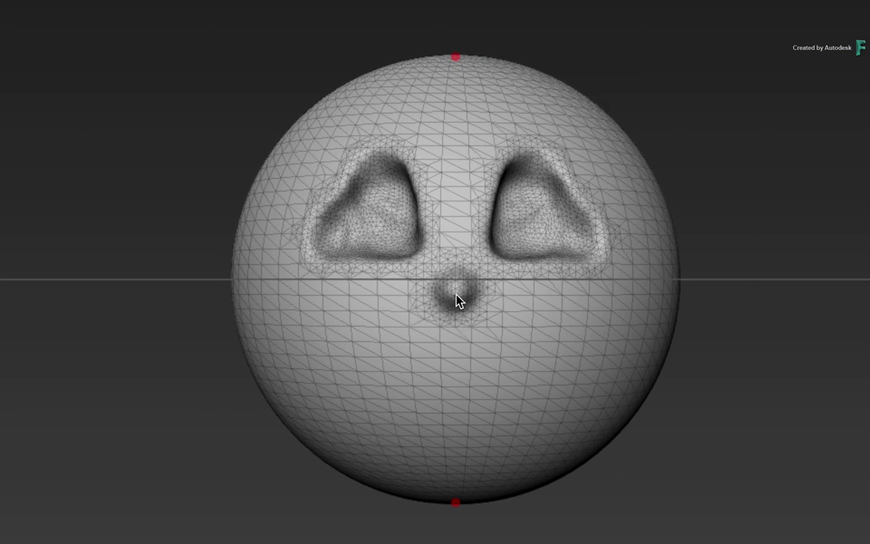
mouse_move(456, 295)
left_mouse_down()
mouse_move(460, 284)
mouse_move(464, 296)
mouse_move(464, 281)
left_mouse_up()
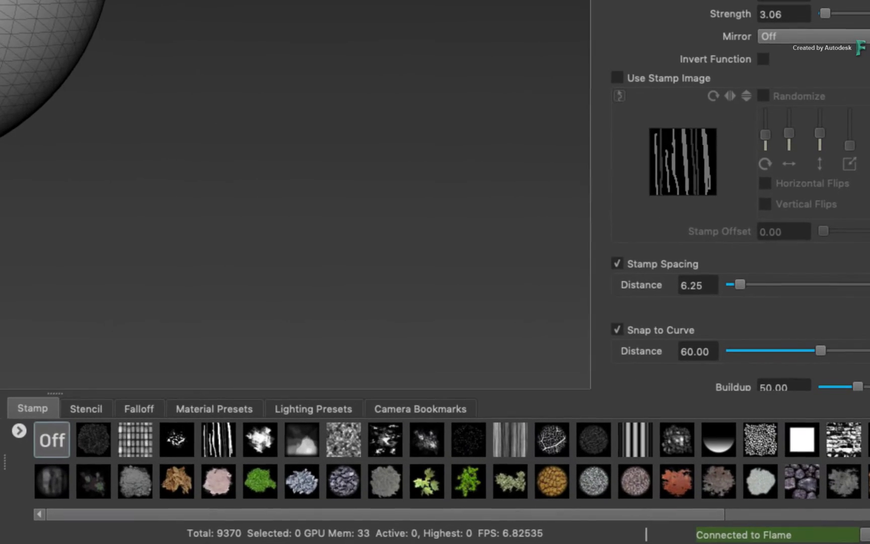
Apply the vertical-stripe stamp and sculpt a jagged grinning mouth below the nose
left_click(224, 439)
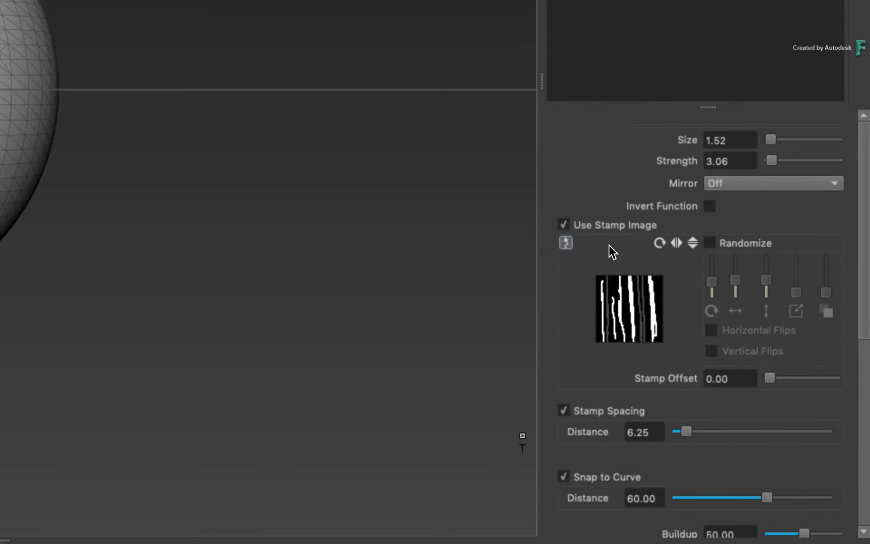
mouse_move(610, 245)
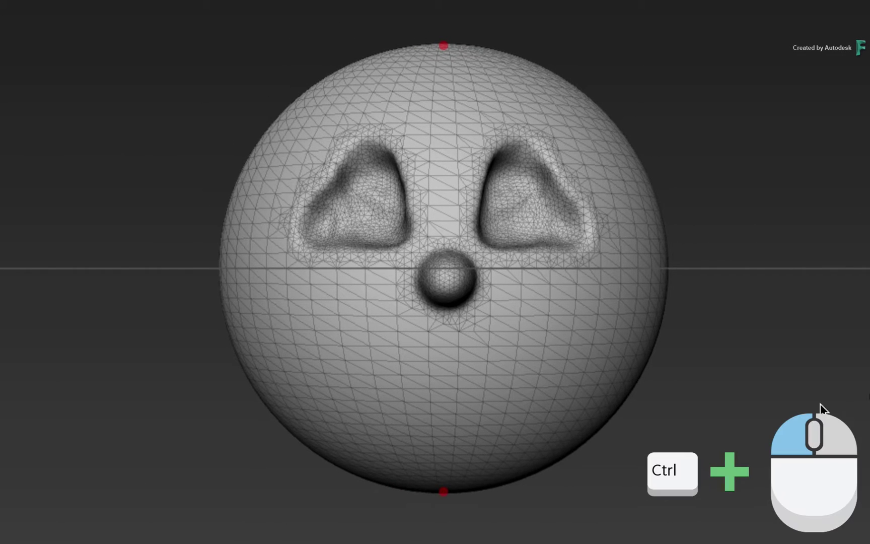
mouse_move(319, 350)
left_mouse_down()
mouse_move(340, 376)
mouse_move(431, 408)
mouse_move(501, 406)
mouse_move(563, 373)
left_mouse_up()
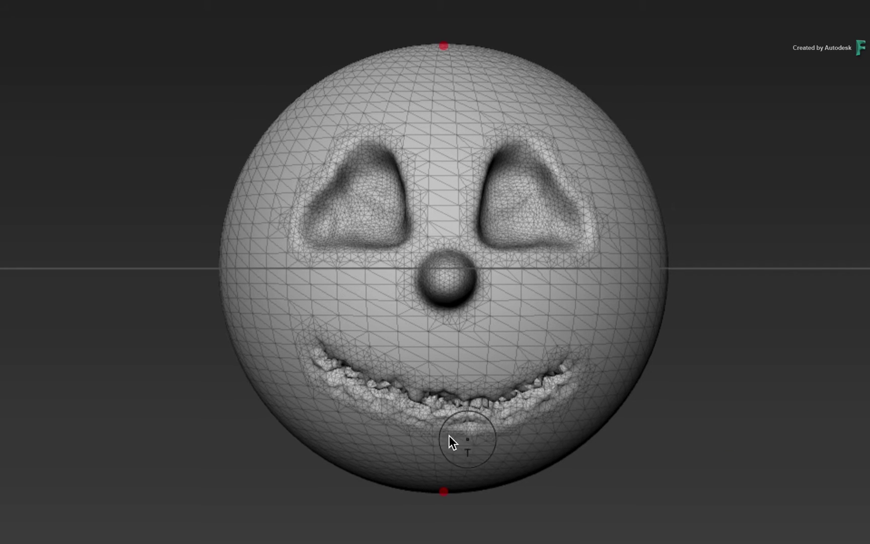
mouse_move(336, 354)
left_mouse_down()
mouse_move(371, 379)
mouse_move(429, 397)
left_mouse_up()
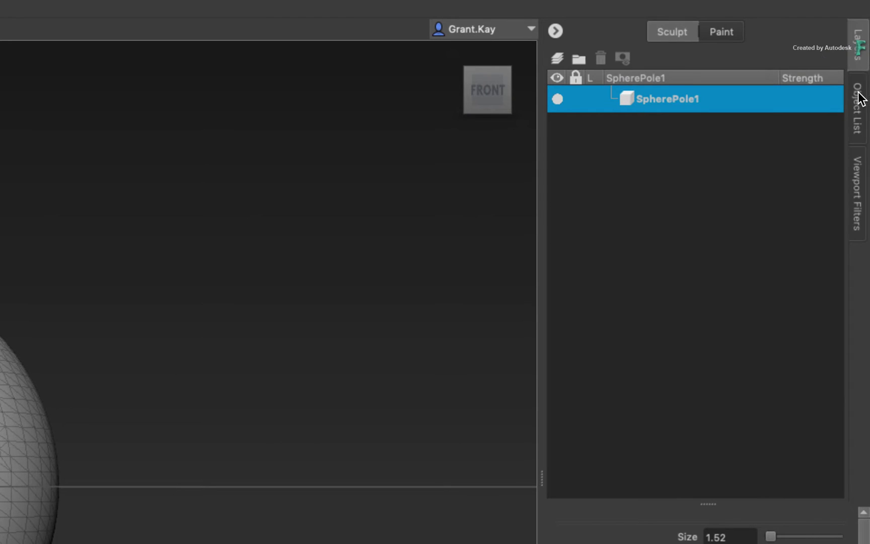
Select SpherePole1 in the Object List and update it back to Flame
left_click(859, 99)
left_click(679, 240)
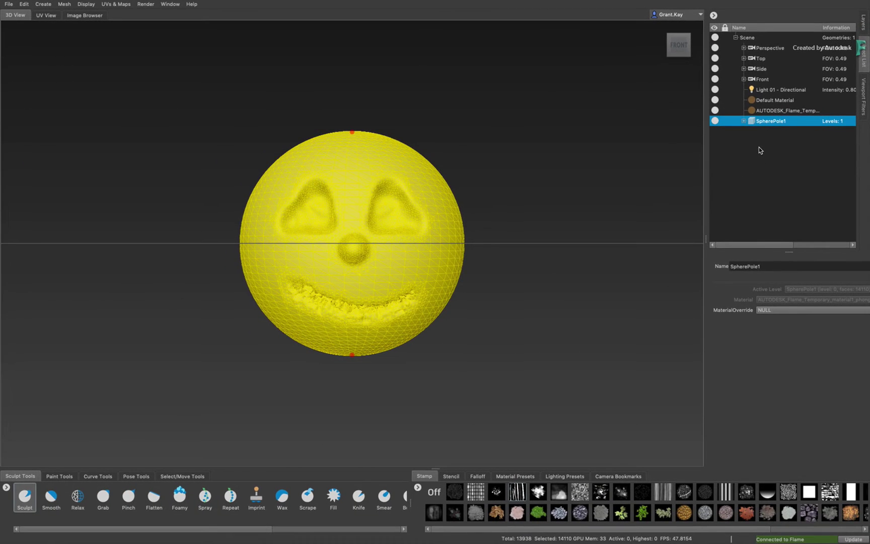
left_click(851, 539)
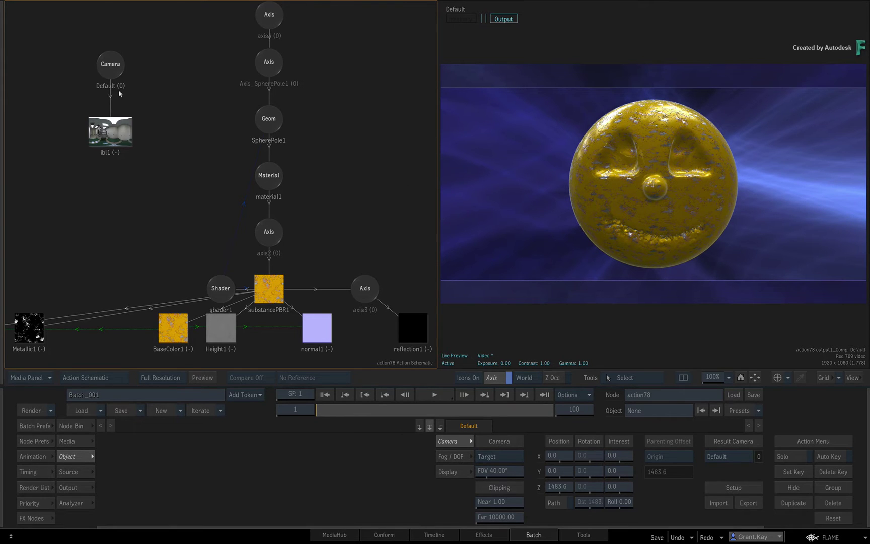
Load the Stingray_Ambient_Occlusion shader on the Camera and rotate axis1 to 24° in Y
left_click(113, 68)
right_click(114, 67)
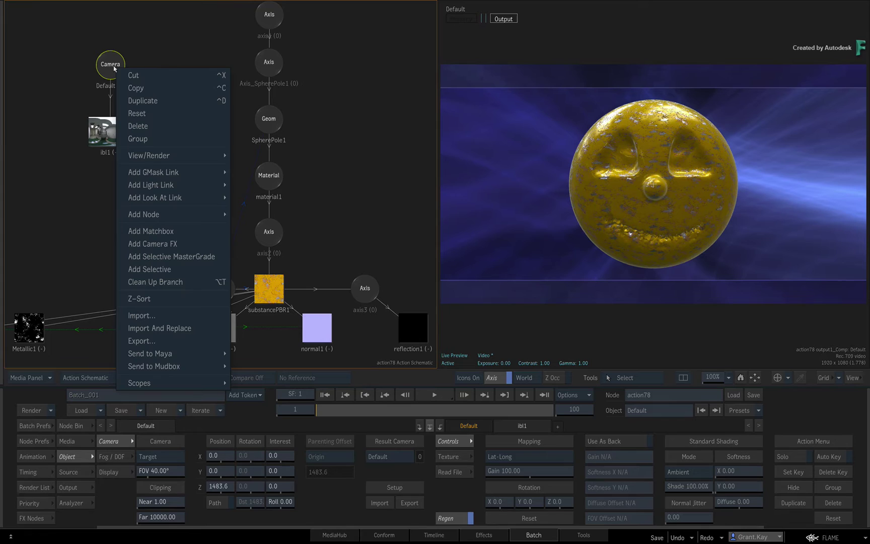
left_click(174, 244)
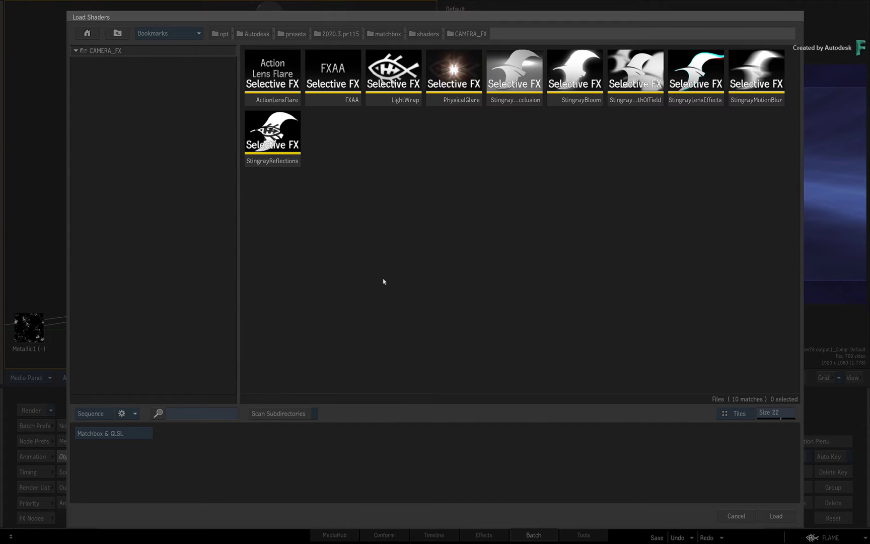
left_click(515, 77)
double_click(515, 77)
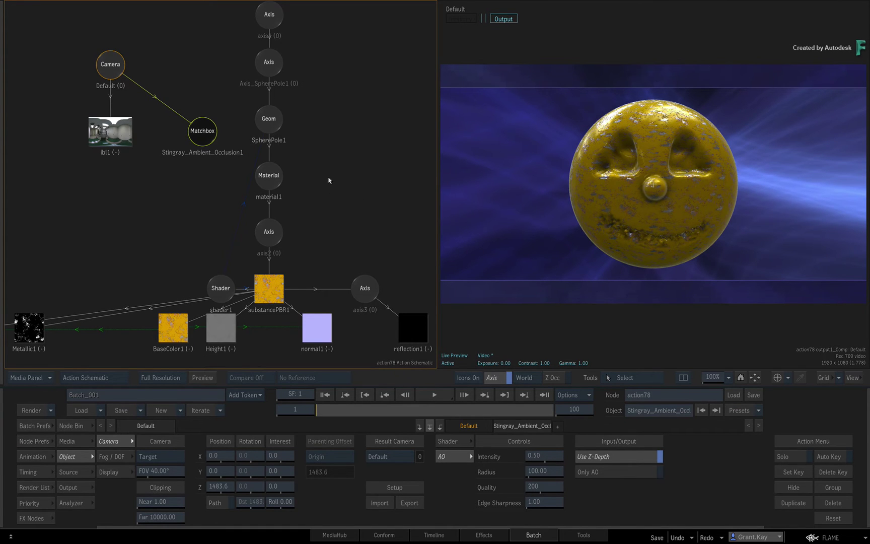
left_click(262, 15)
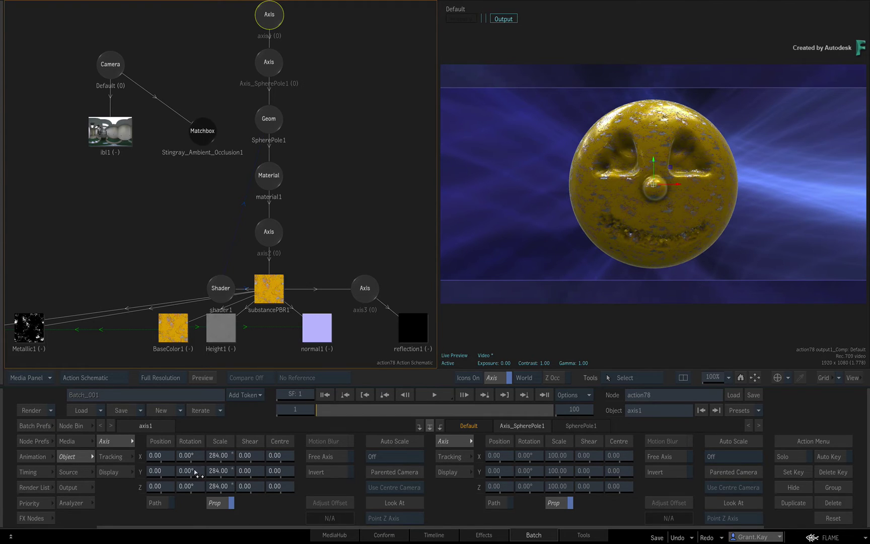
left_click_drag(197, 473, 287, 476)
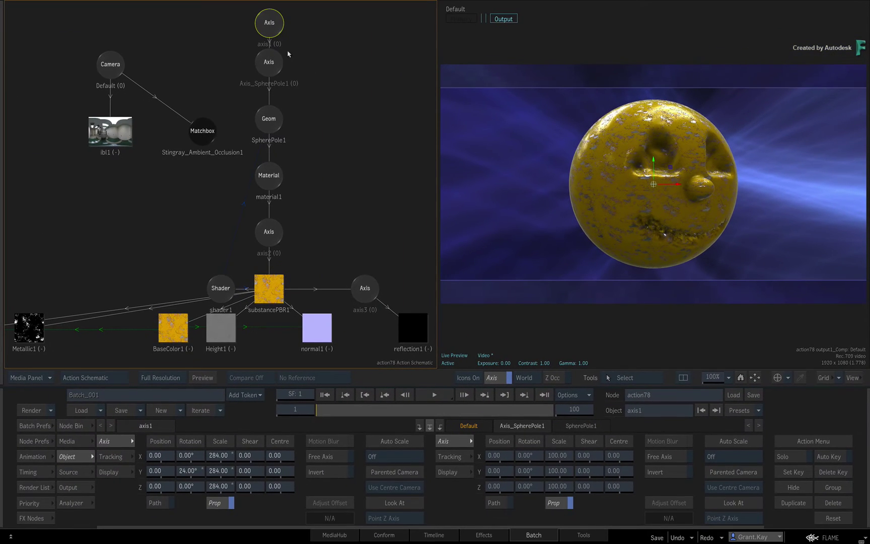
Delete the sphere branch and import the Toy model from the PBS_QUADS FBX presets
left_click_drag(269, 23, 289, 541)
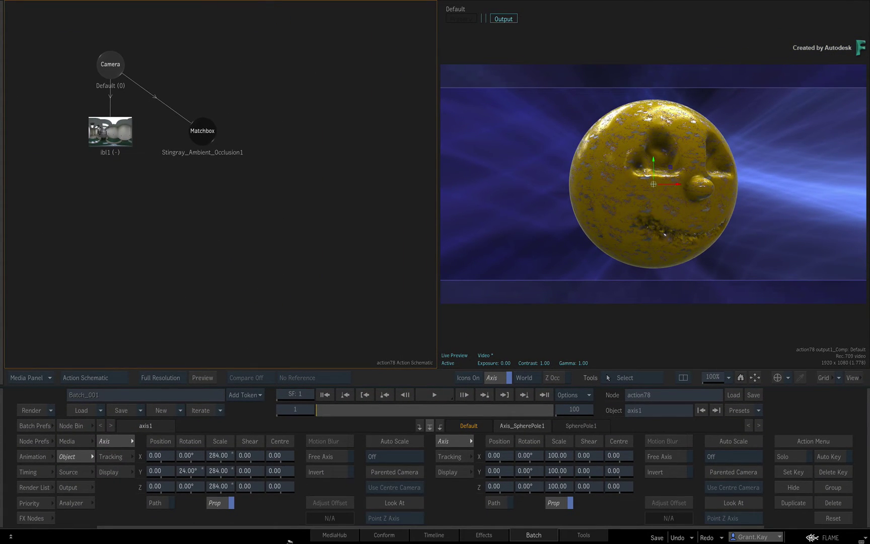
key("Delete")
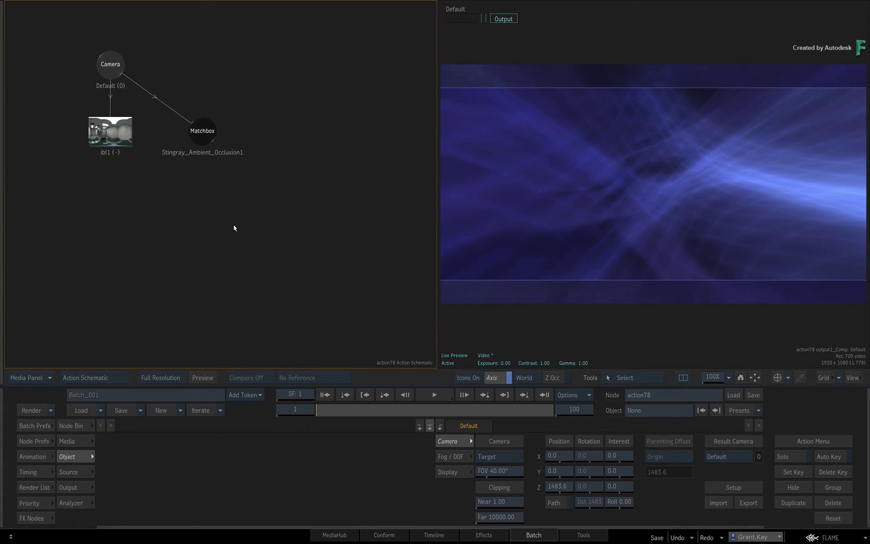
left_click(82, 428)
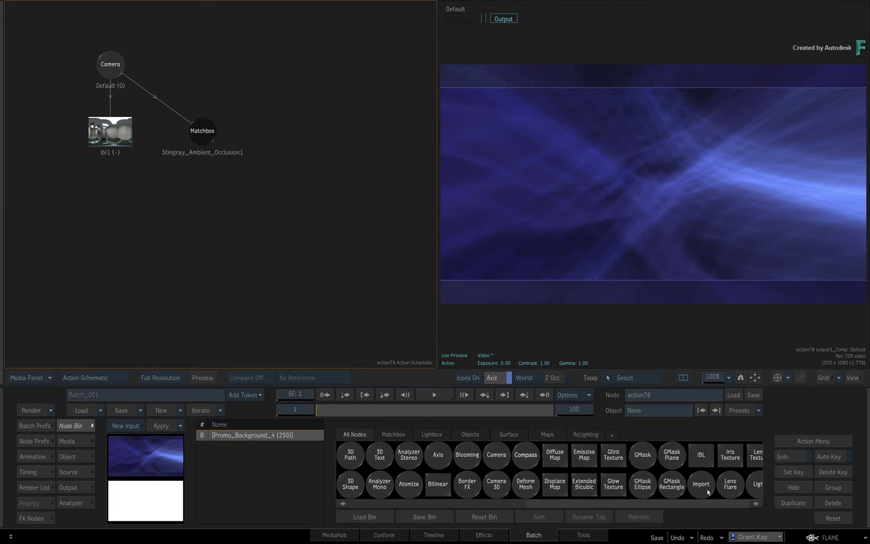
left_click(291, 216)
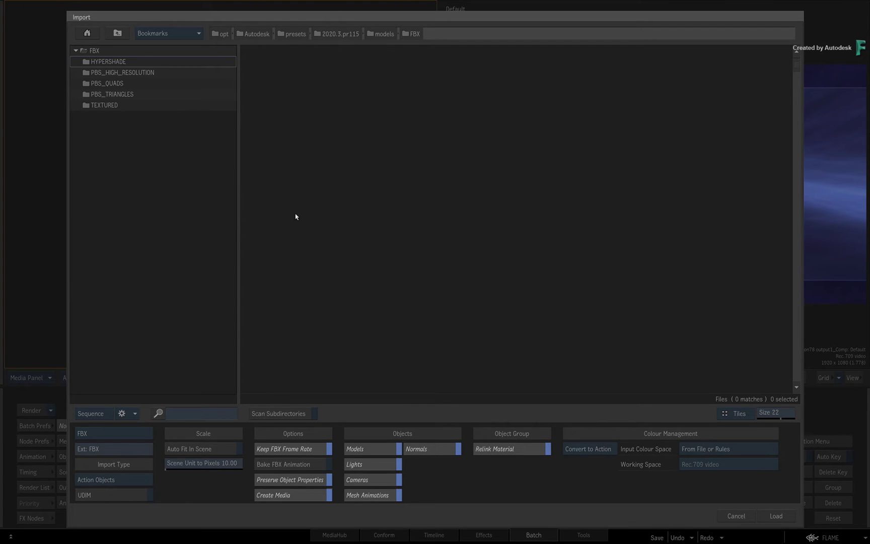
left_click(119, 86)
double_click(117, 86)
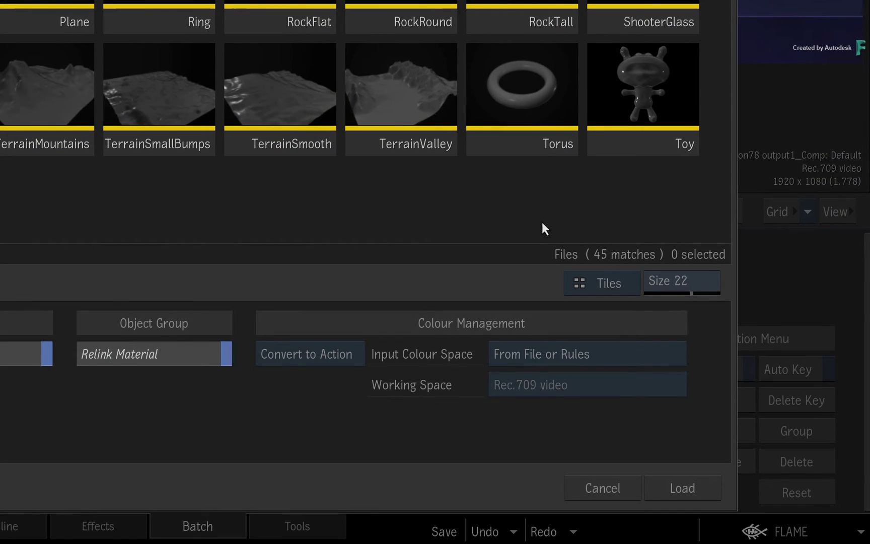
left_click(650, 101)
left_click(683, 488)
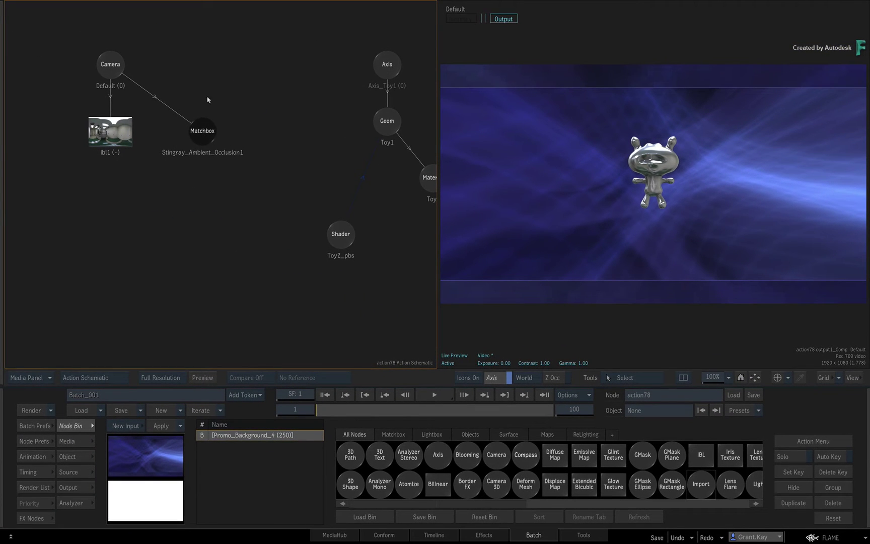
Rearrange the Toy's axis, geometry, material and Toy2_pbs shader nodes in the schematic
left_click_drag(260, 128, 204, 154)
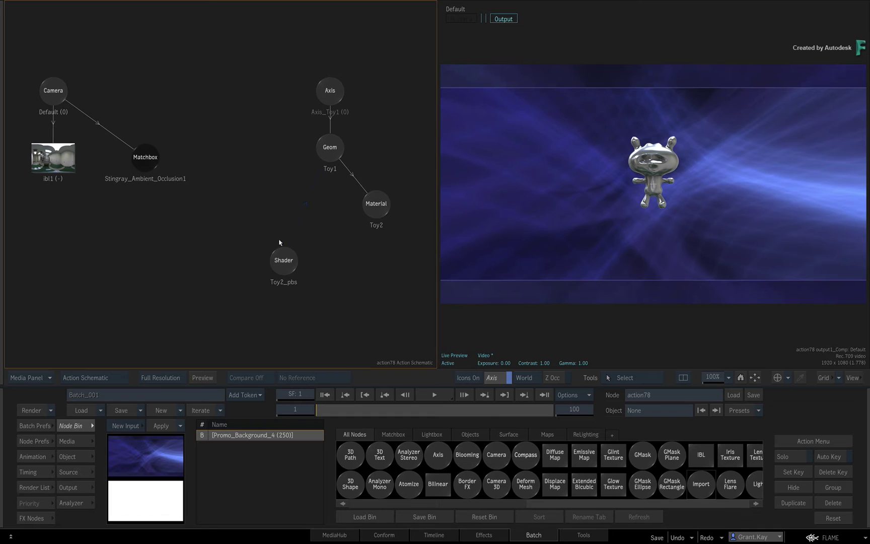
left_click_drag(282, 270, 287, 216)
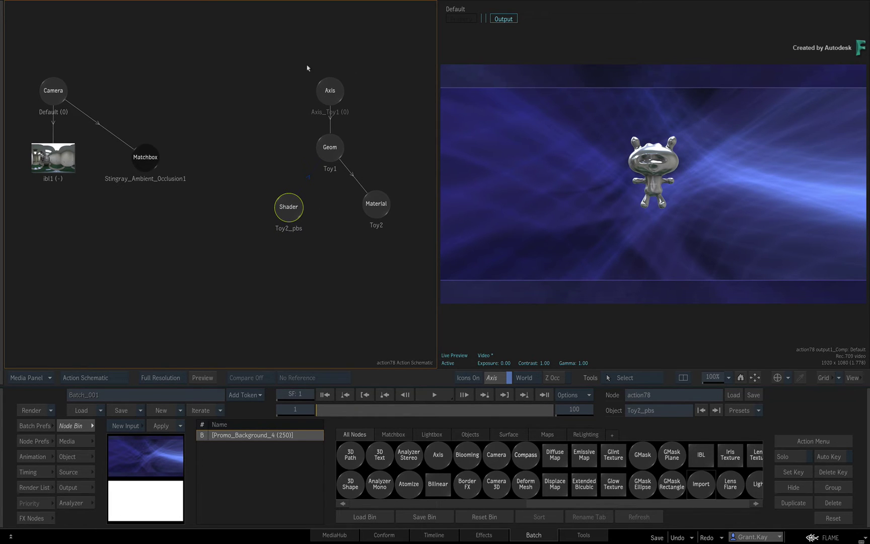
left_click_drag(287, 60, 390, 245)
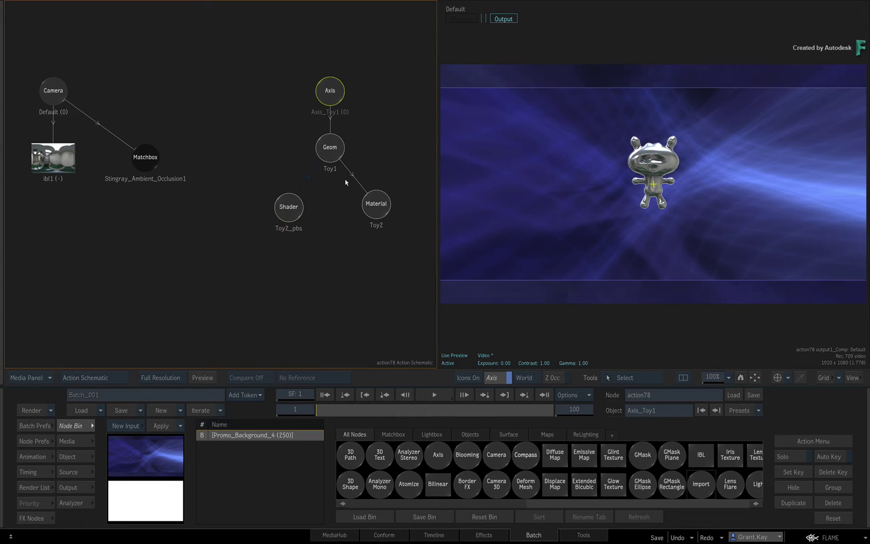
left_click_drag(331, 98, 318, 195)
left_click(320, 125)
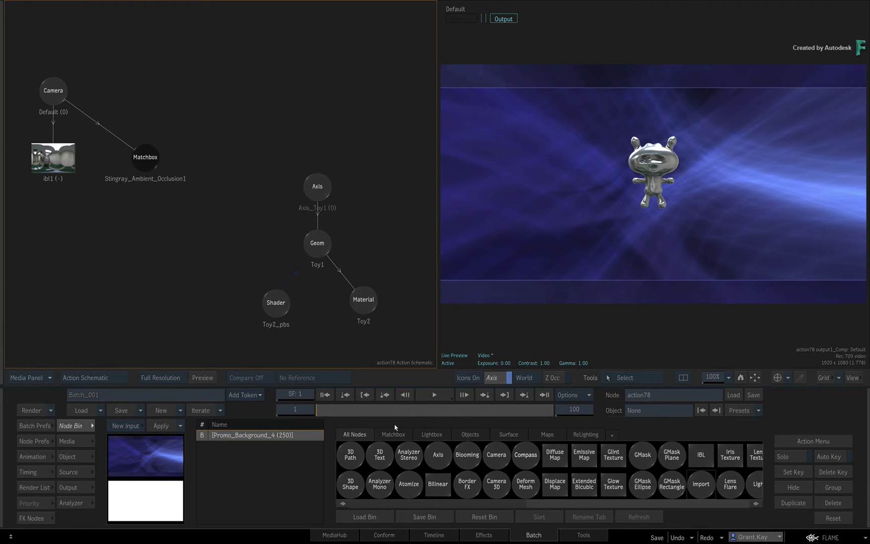
Parent a new axis above Axis_Toy1 with scale 294 and Y position -164
left_click_drag(428, 463, 318, 131)
double_click(321, 127)
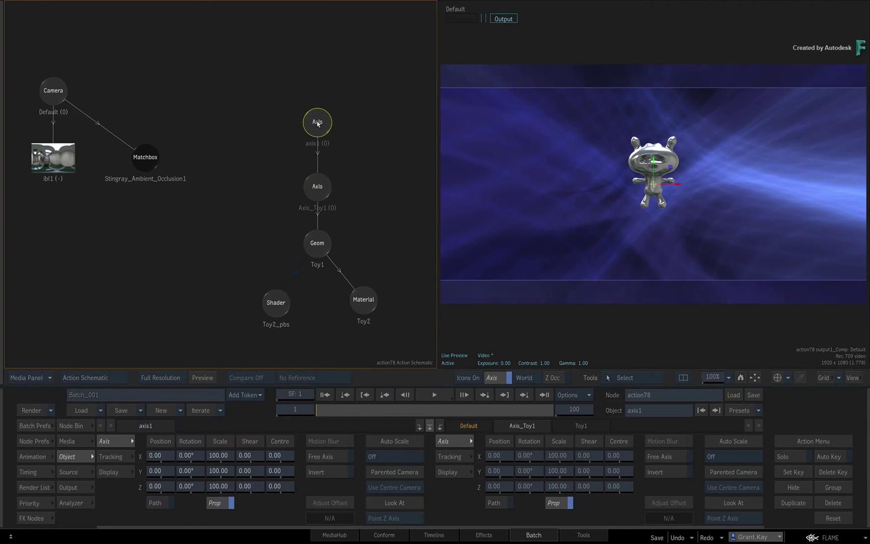
left_click_drag(231, 459, 283, 458)
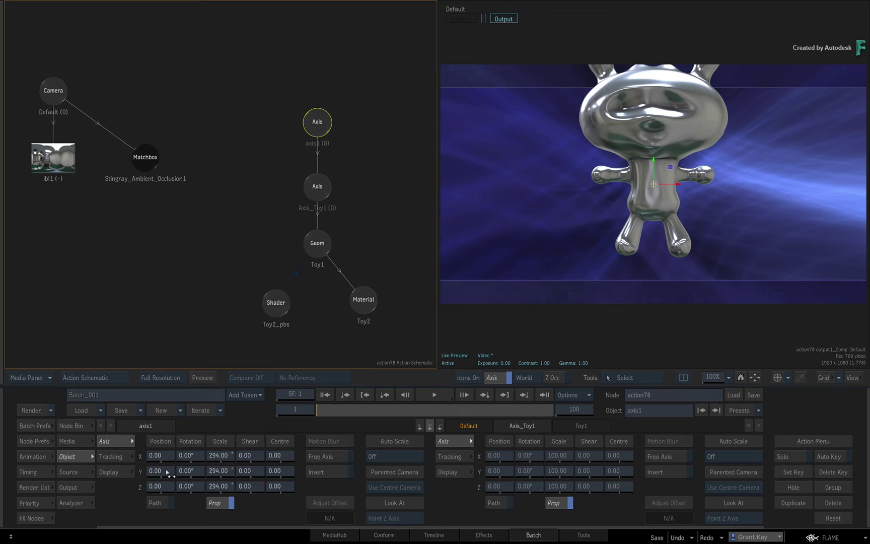
left_click_drag(168, 475, 104, 472)
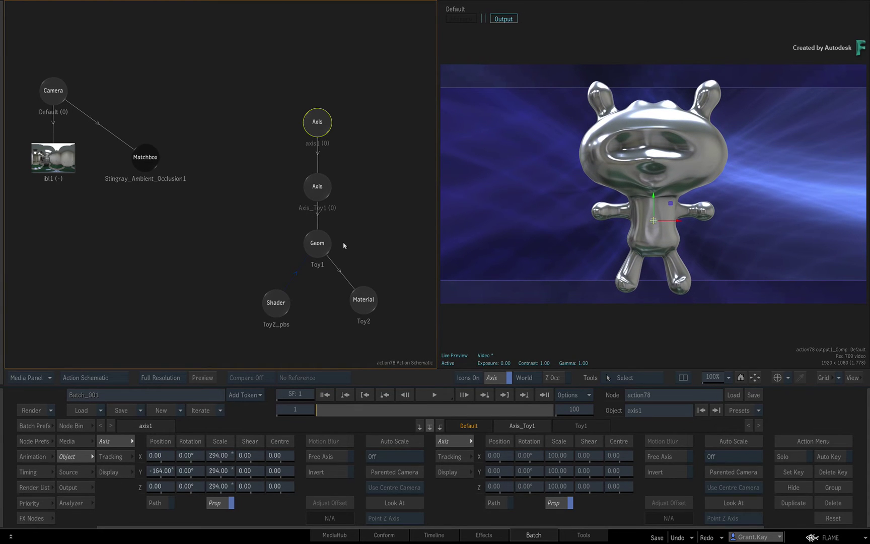
Send the Toy1 geometry to Mudbox with Send Selected as New Scene
left_click(360, 237)
left_click(317, 248)
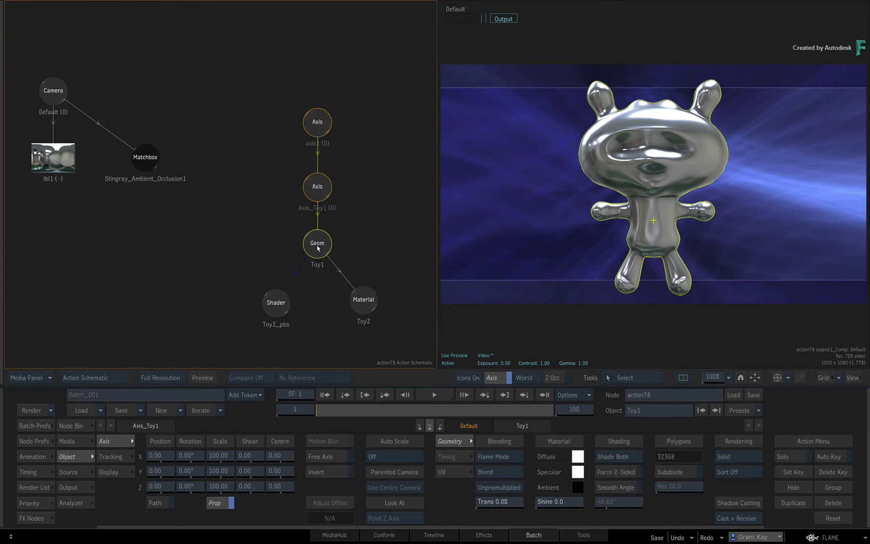
right_click(318, 248)
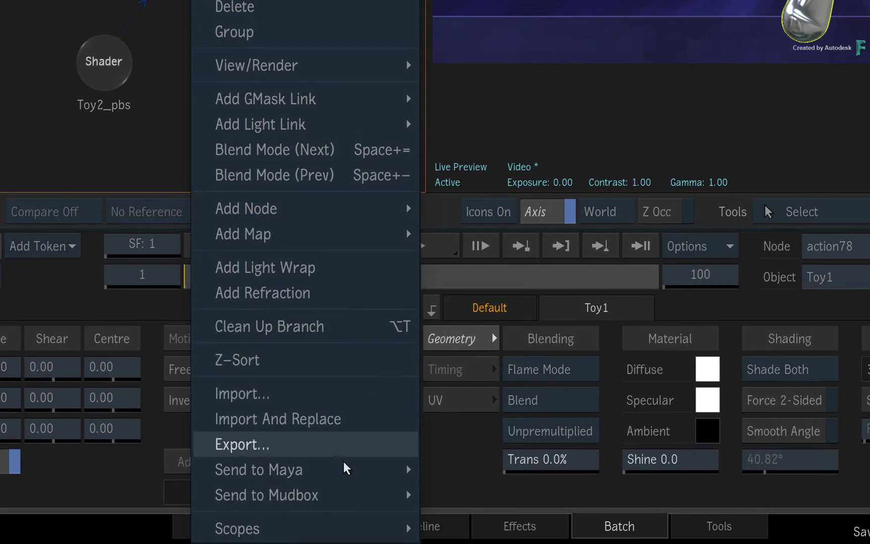
mouse_move(349, 494)
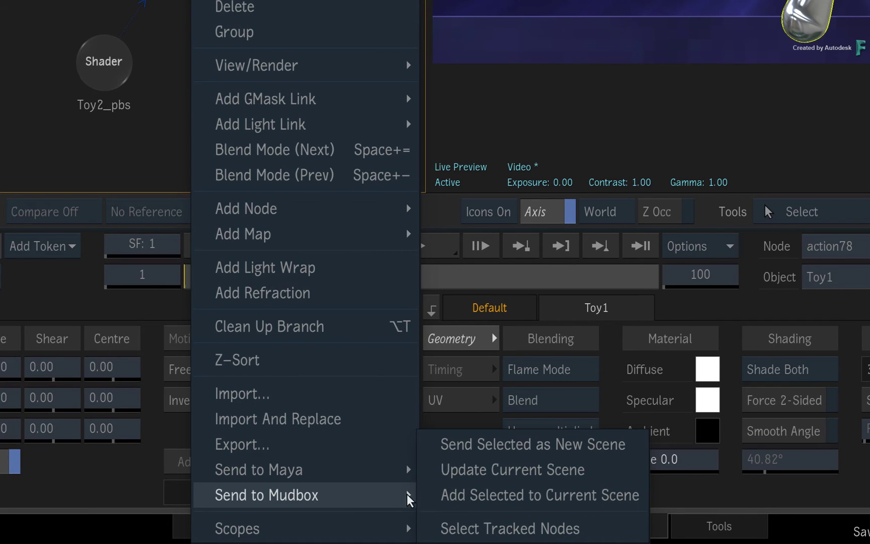
left_click(430, 443)
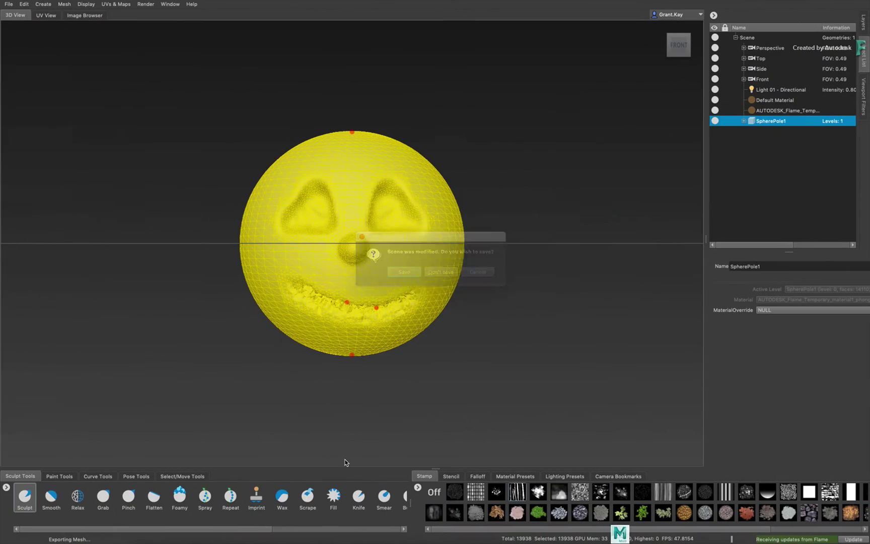
Discard the sphere scene, zoom in on Toy1, and stroke its head with the Sculpt brush
left_click(441, 272)
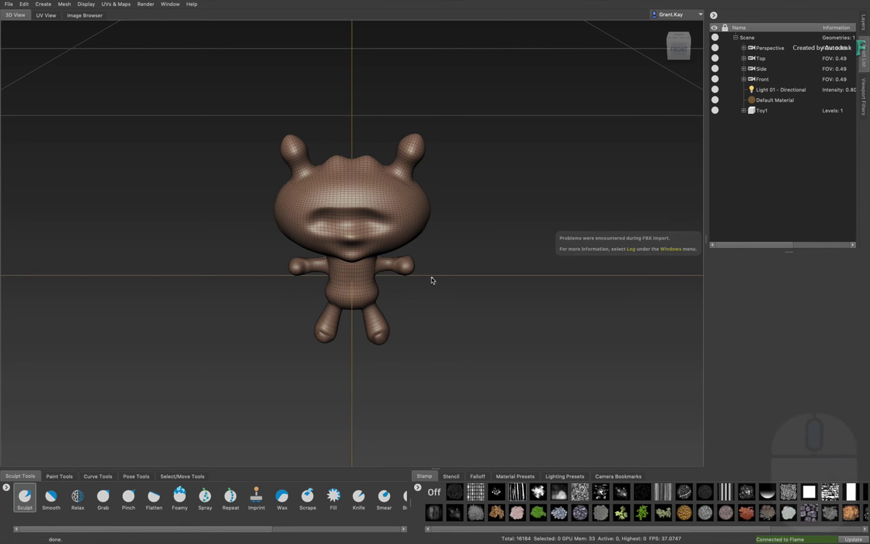
scroll(431, 281, "up", 5)
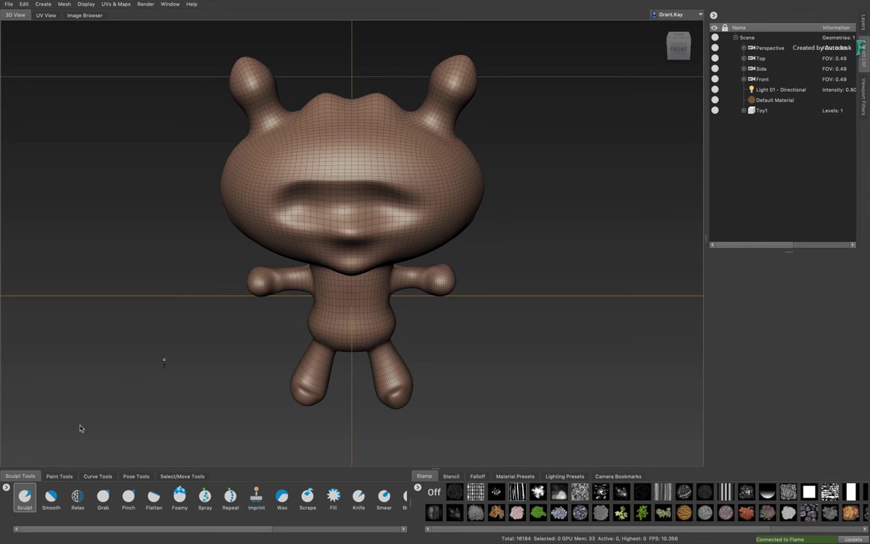
left_click(25, 498)
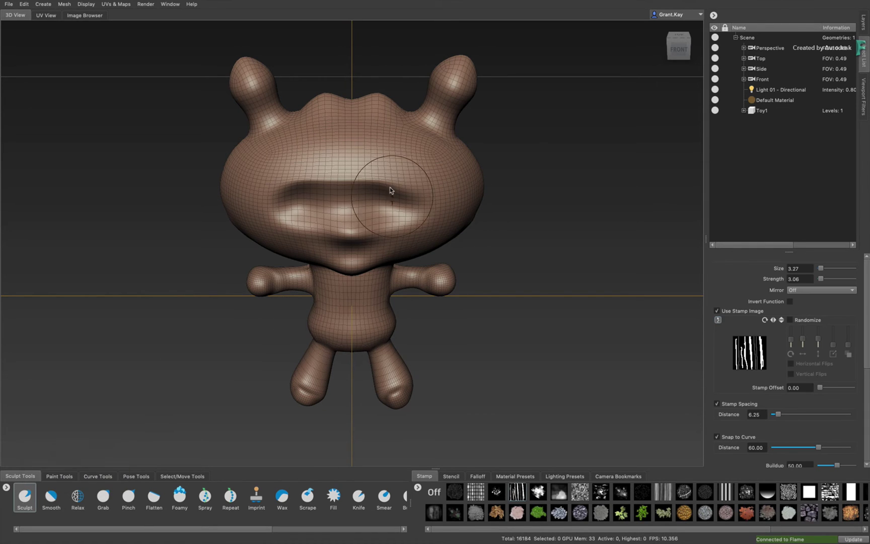
left_click(371, 154)
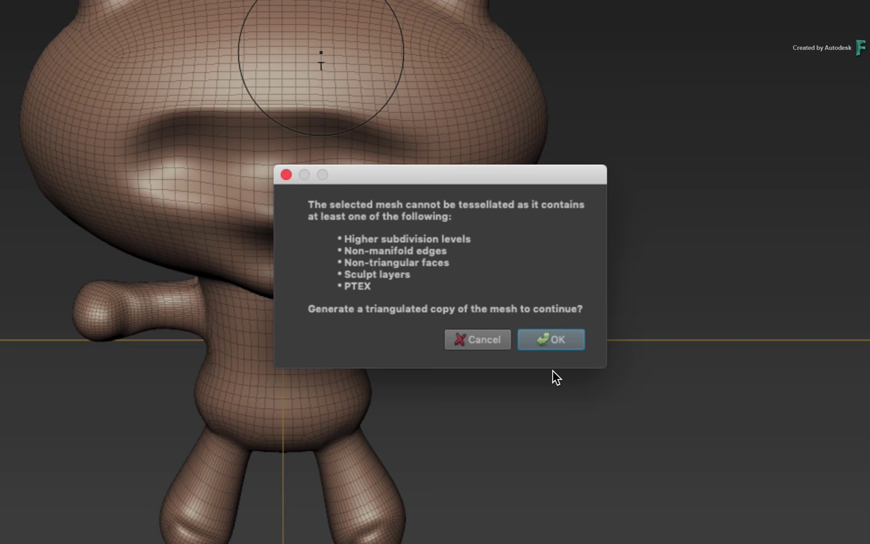
Accept the triangulated copy of the mesh and delete the original Toy1 mesh
left_click(555, 343)
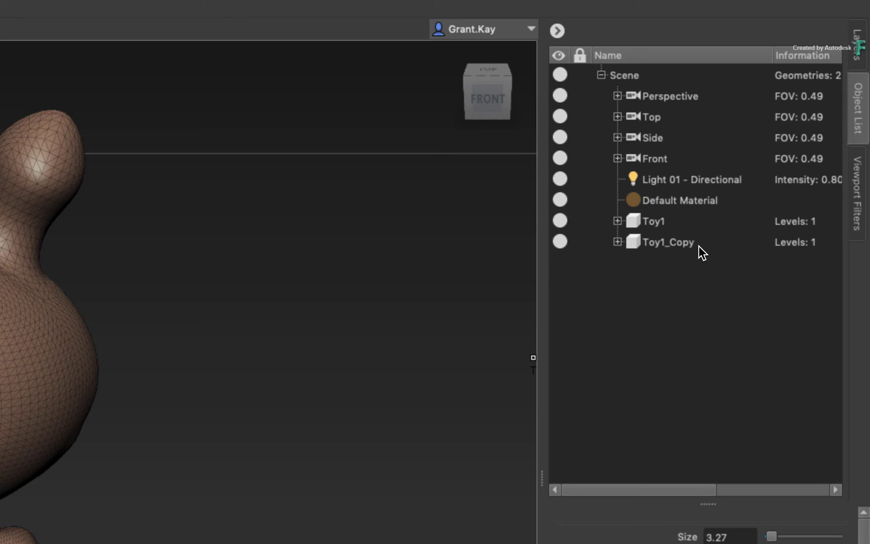
left_click(705, 243)
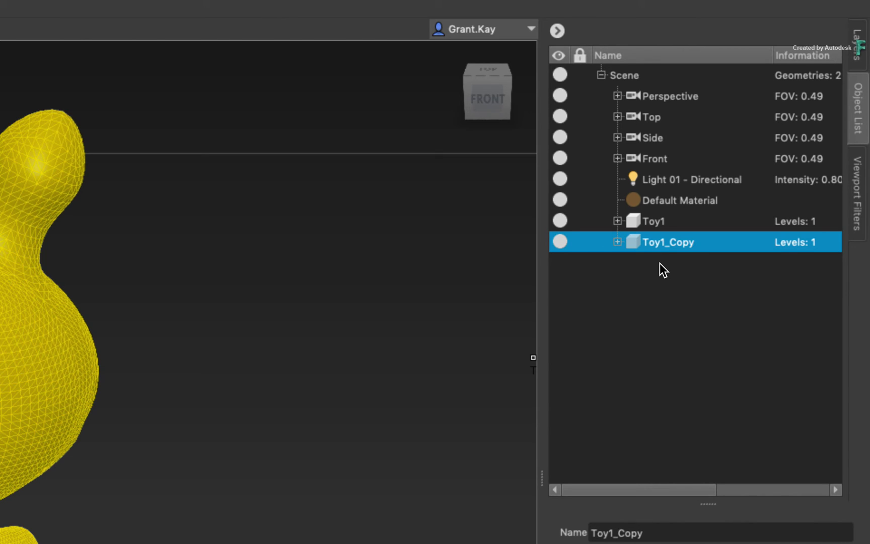
left_click(660, 263)
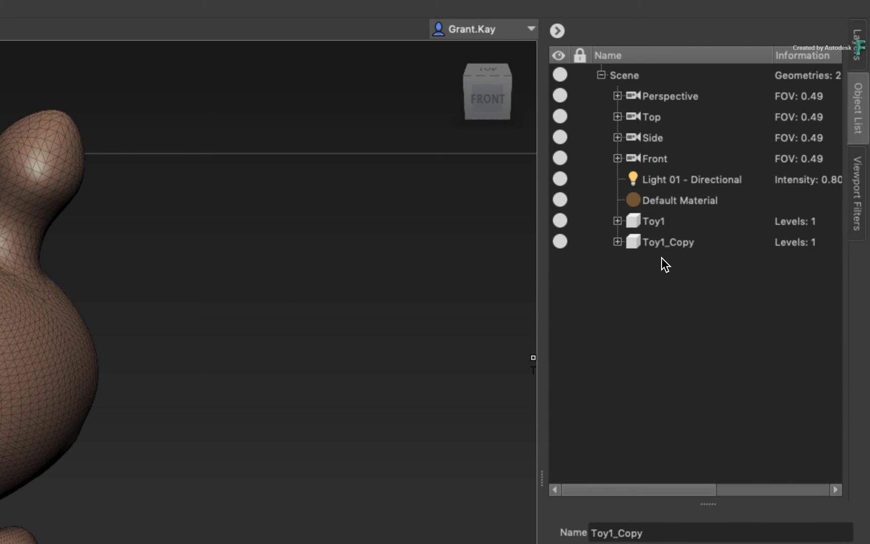
left_click(655, 222)
key("Delete")
Rename Toy1_Copy to Toy1 by removing the '_Copy' suffix
left_click(669, 222)
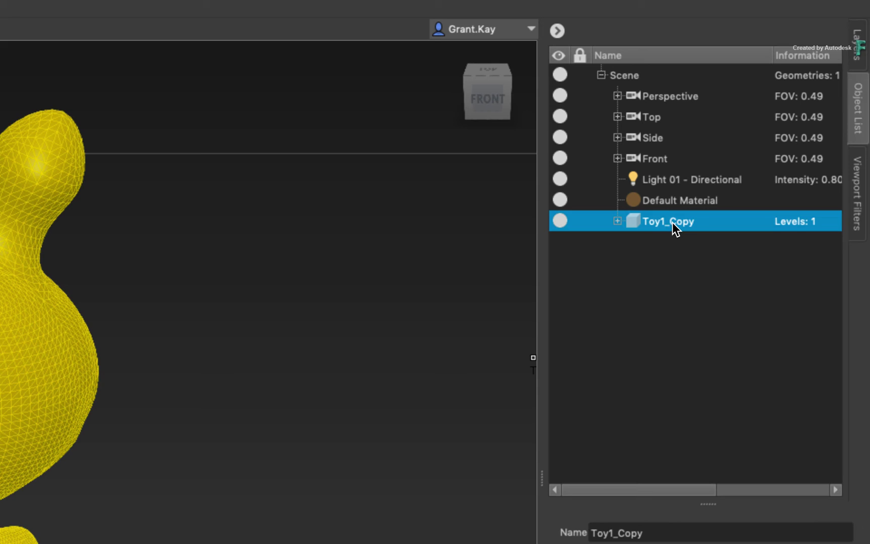
right_click(674, 222)
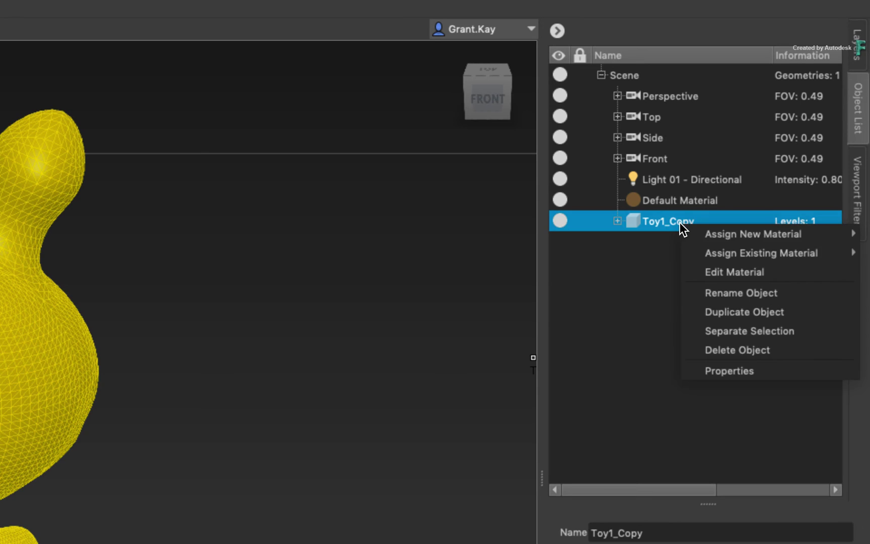
left_click(729, 293)
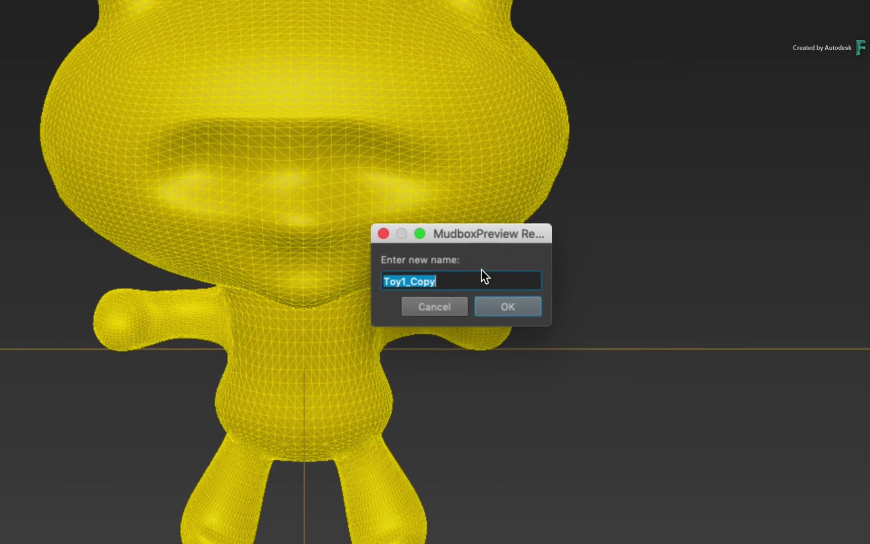
left_click(115, 461)
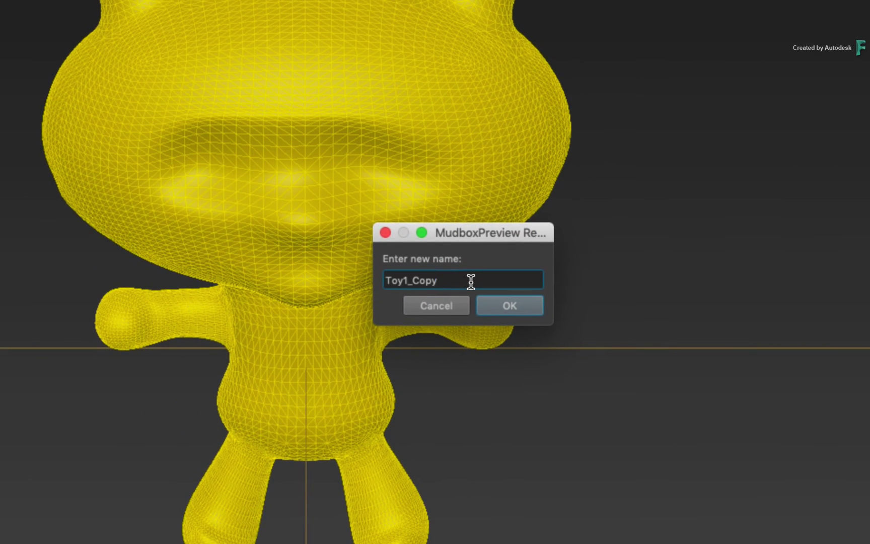
key("BackSpace")
key("BackSpace")
key("BackSpace")
key("BackSpace")
key("BackSpace")
left_click(509, 305)
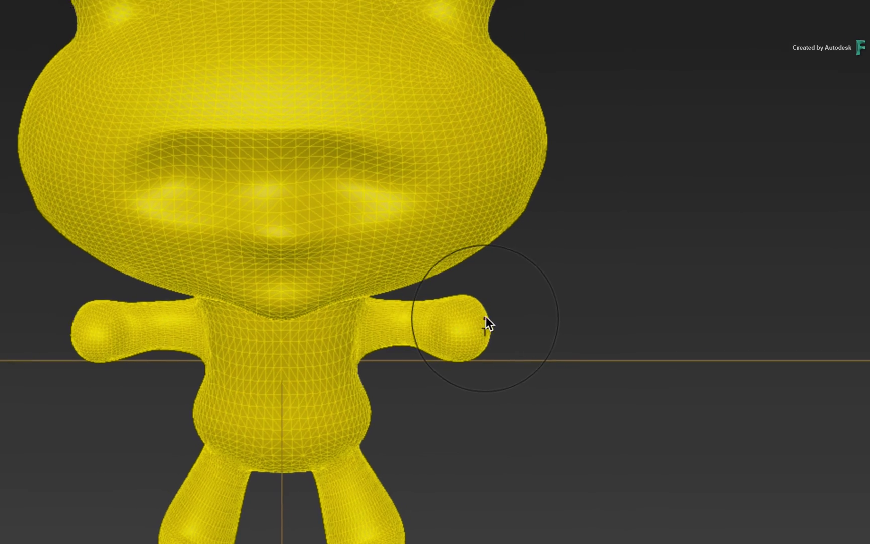
left_click(649, 308)
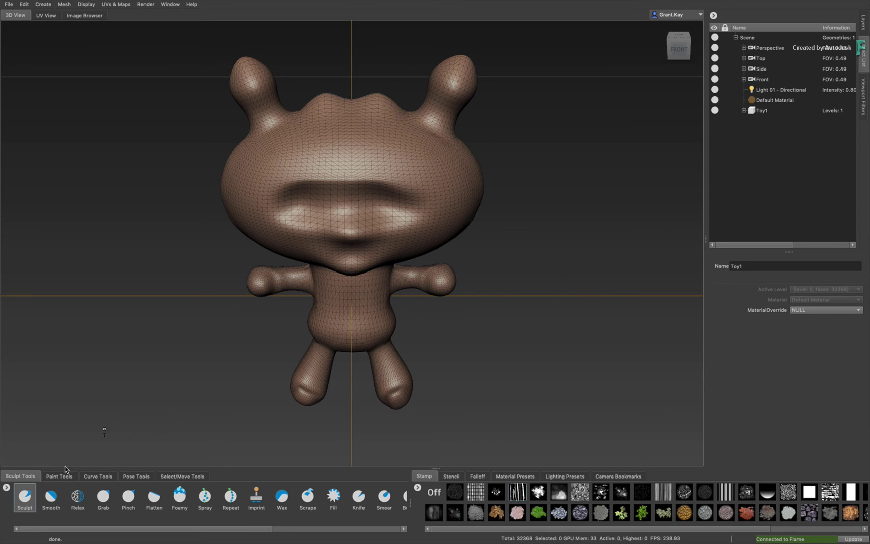
Stamp horizontal ridges across the forehead and face with the Sculpt tool at strength 1.30
left_click(24, 496)
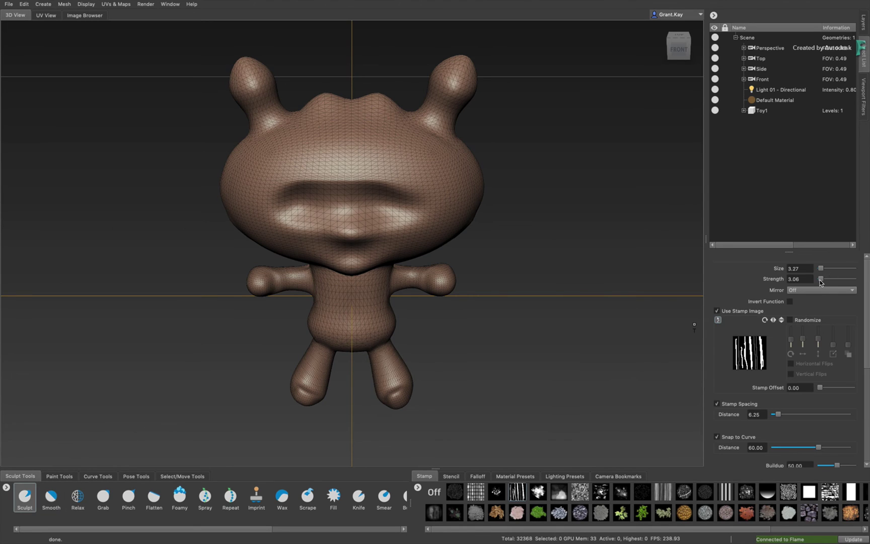
left_click_drag(822, 280, 821, 280)
left_click_drag(362, 151, 407, 156)
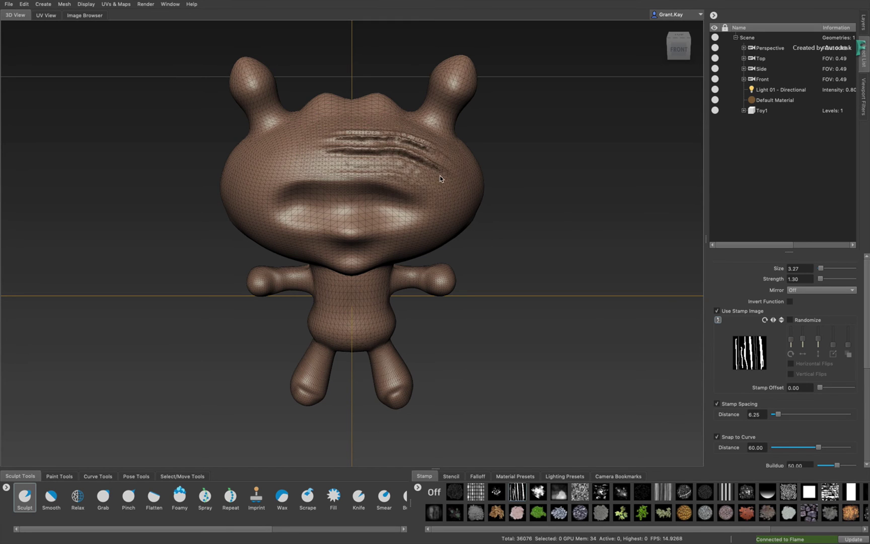
left_click_drag(431, 151, 250, 164)
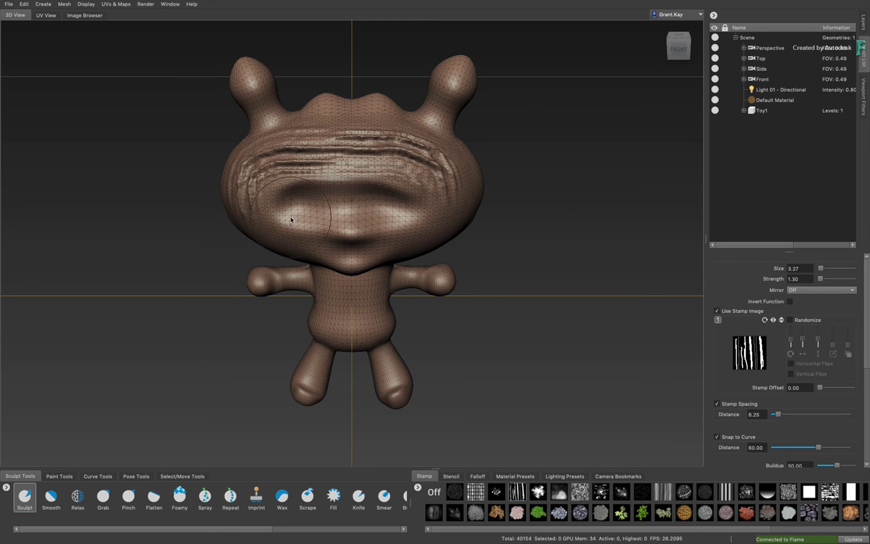
mouse_move(290, 220)
left_mouse_down("alt")
mouse_move(301, 185)
mouse_move(240, 184)
mouse_move(311, 209)
mouse_move(420, 216)
left_mouse_up("alt")
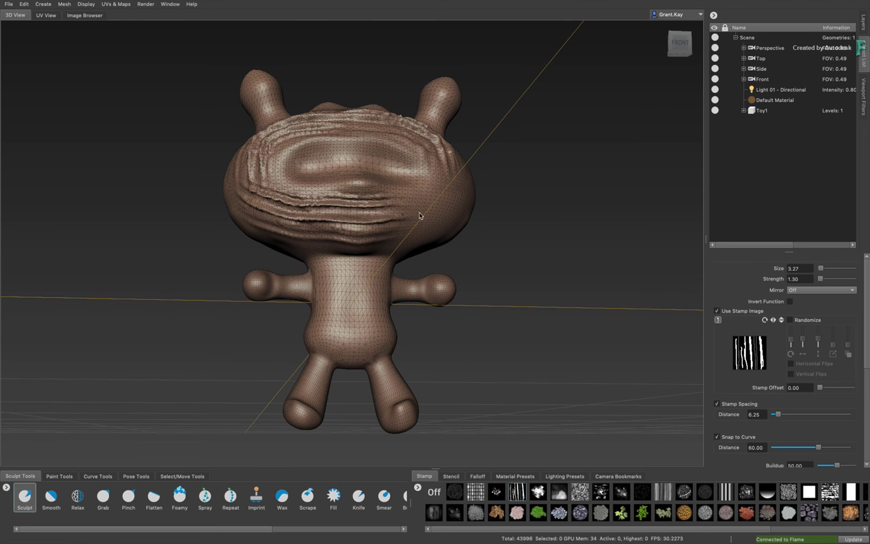
Add vertical ridges on the head's side, then send Toy1 back to Flame
mouse_move(322, 173)
left_mouse_down("alt")
mouse_move(376, 166)
mouse_move(328, 151)
mouse_move(249, 190)
mouse_move(435, 209)
left_mouse_up("alt")
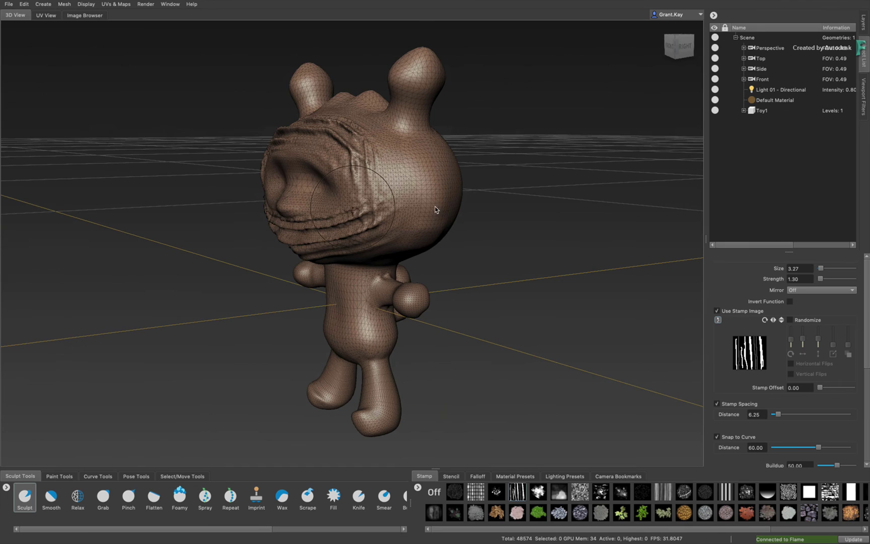
mouse_move(415, 161)
left_mouse_down()
mouse_move(411, 223)
mouse_move(397, 204)
mouse_move(416, 168)
mouse_move(421, 124)
left_mouse_up()
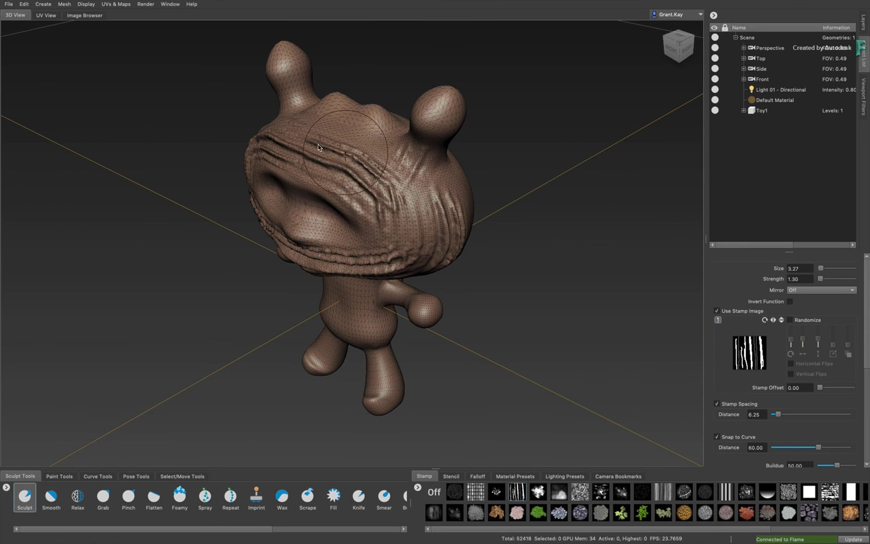
left_click(766, 112)
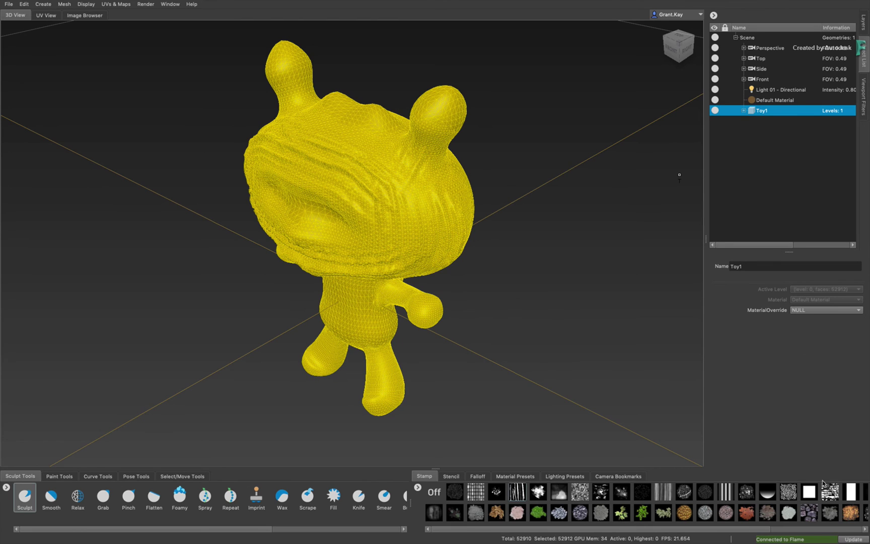
left_click(852, 538)
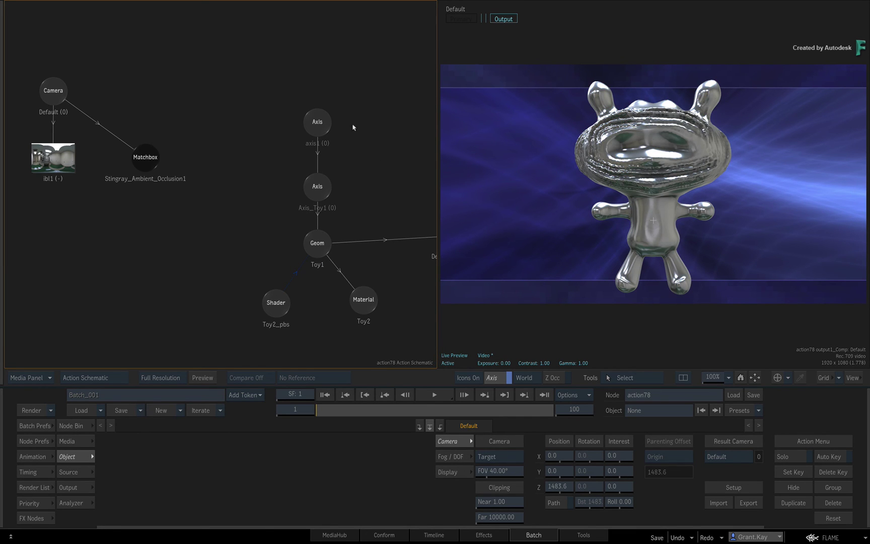
Rotate the top axis1 node to 54 on Rotation Y
left_click(318, 121)
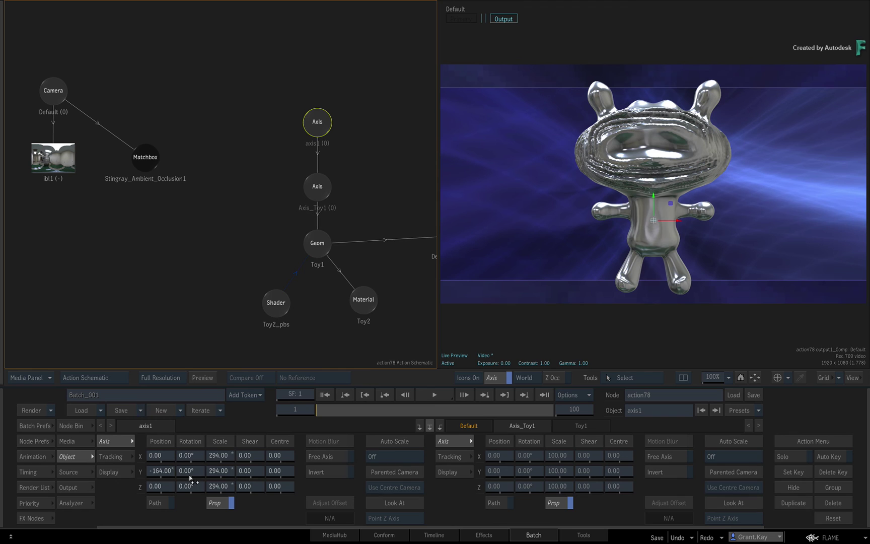
left_click_drag(185, 470, 223, 472)
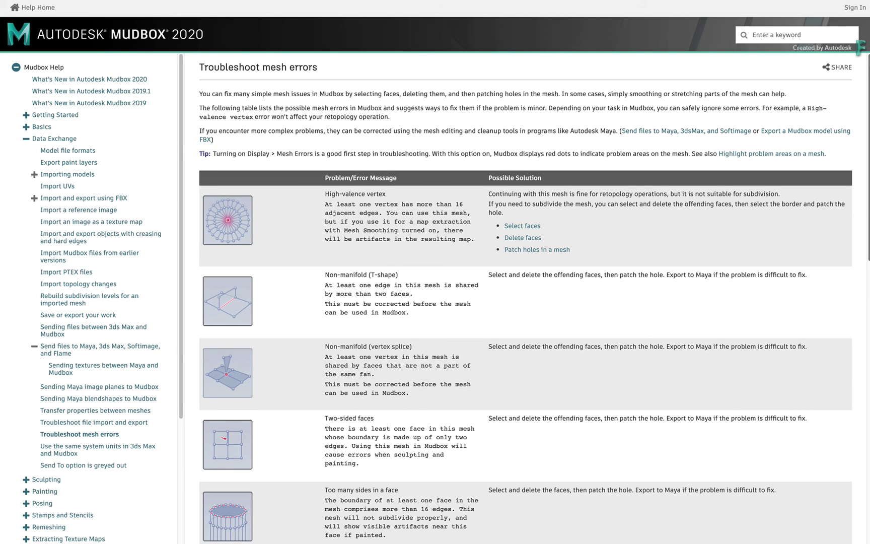
scroll(525, 297, "down", 5)
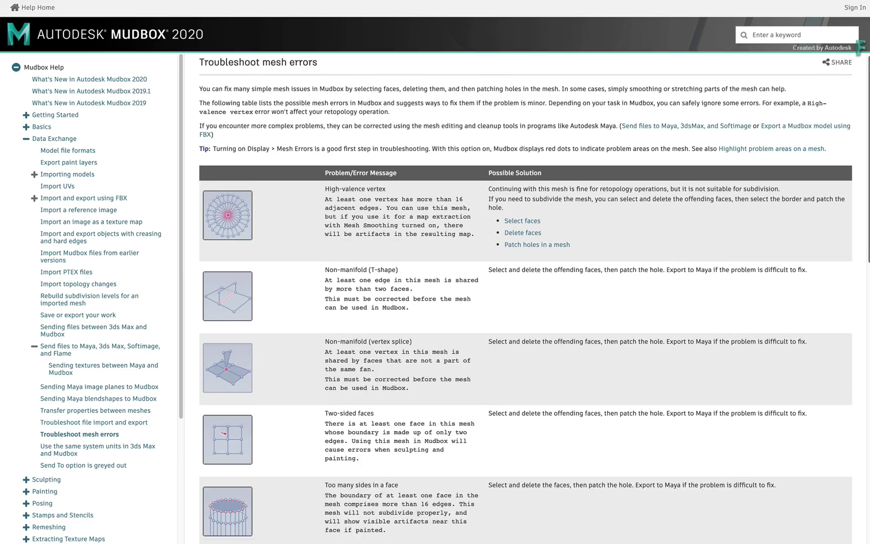
scroll(525, 297, "down", 7)
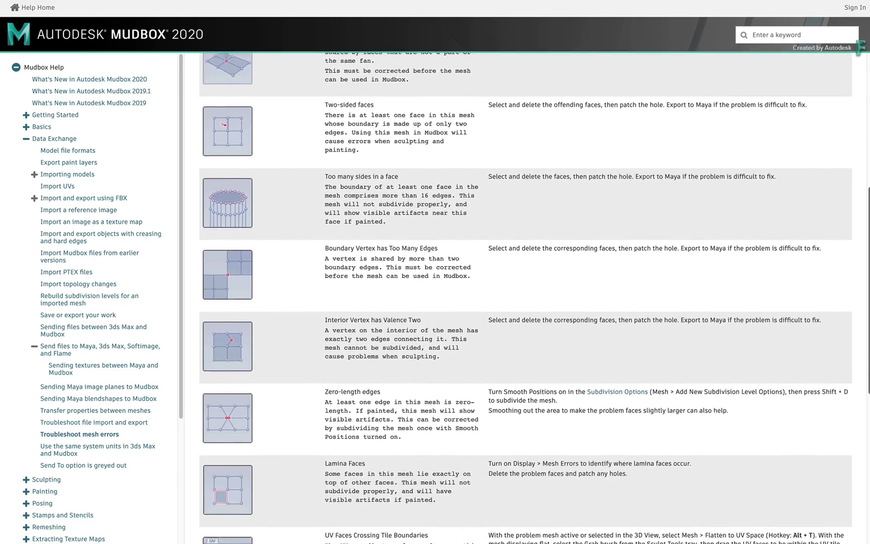
scroll(525, 297, "down", 3)
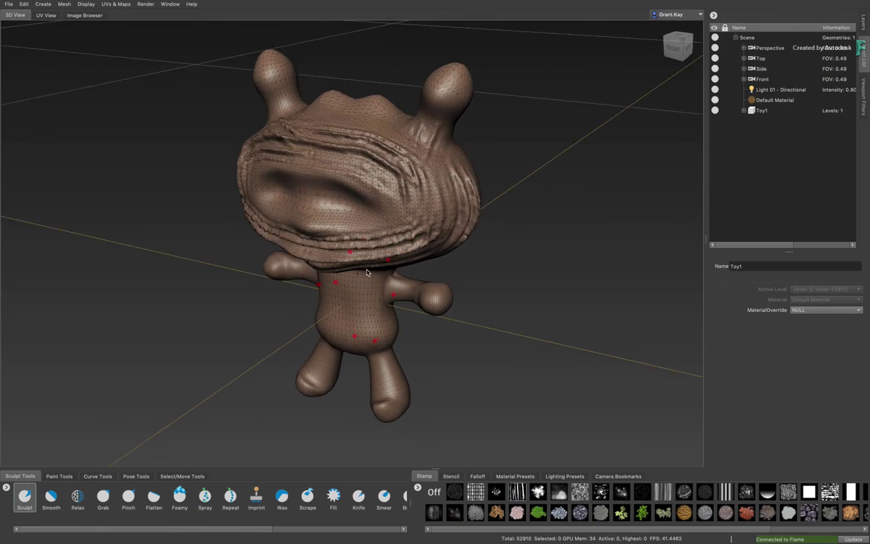
Sculpt ridge strokes on the torso, reset to the front view, and update Toy1 in Flame
mouse_move(367, 281)
left_mouse_down()
mouse_move(327, 302)
mouse_move(353, 332)
mouse_move(484, 268)
mouse_move(384, 159)
mouse_move(322, 151)
mouse_move(362, 126)
mouse_move(338, 142)
mouse_move(328, 182)
left_mouse_up()
left_click(667, 31)
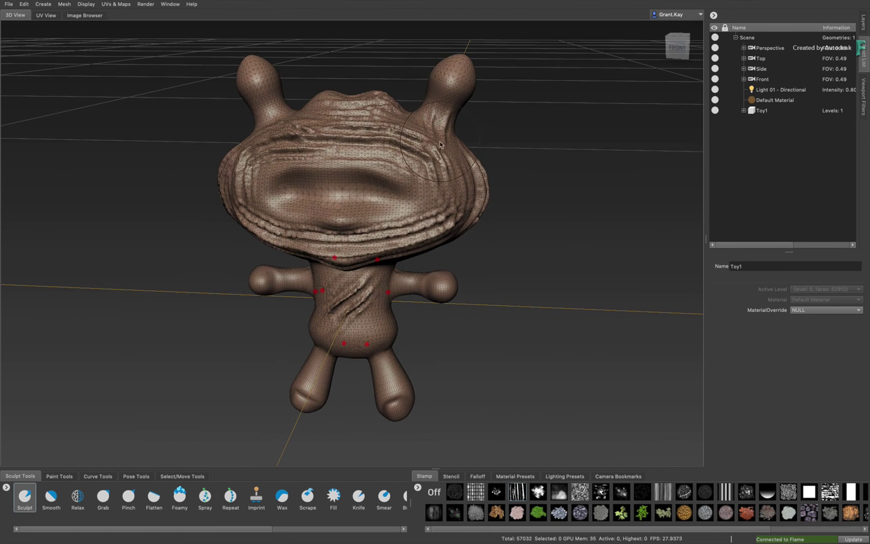
left_click(760, 111)
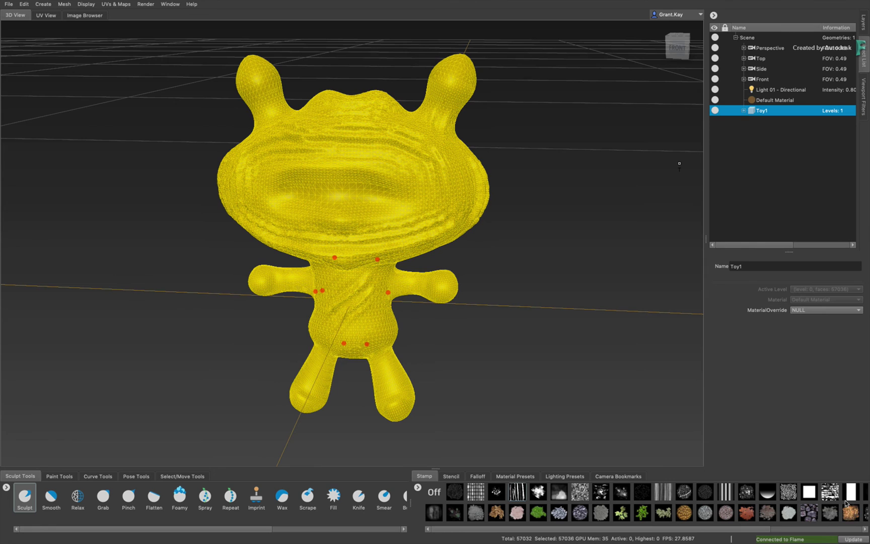
left_click(852, 539)
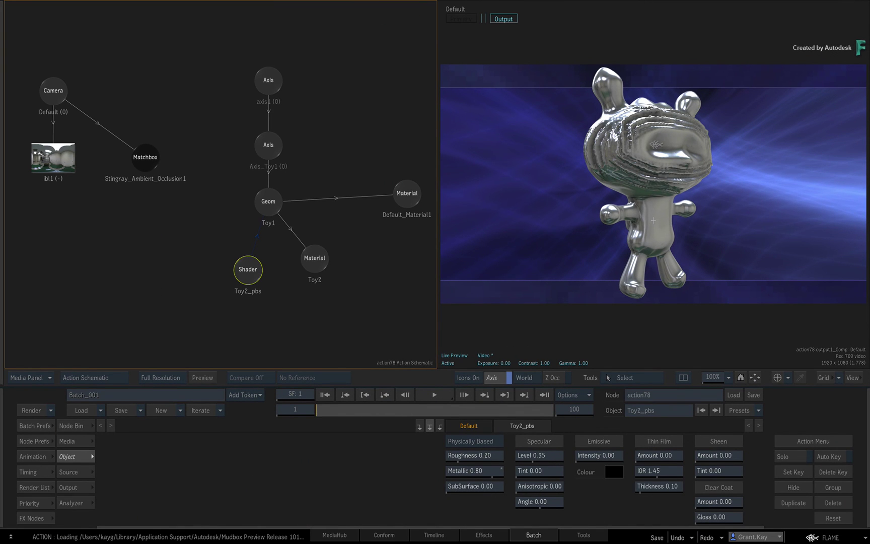
Select the top axis1 node in the Action schematic
left_click(277, 81)
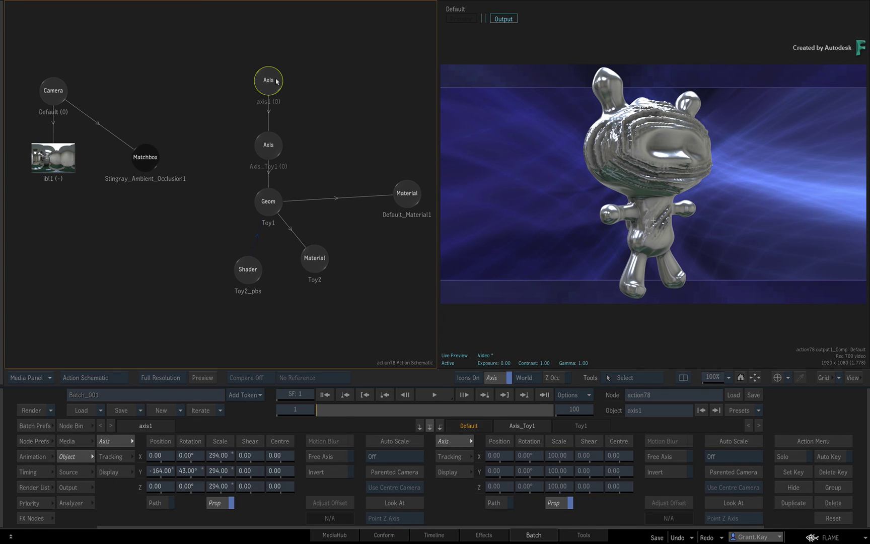